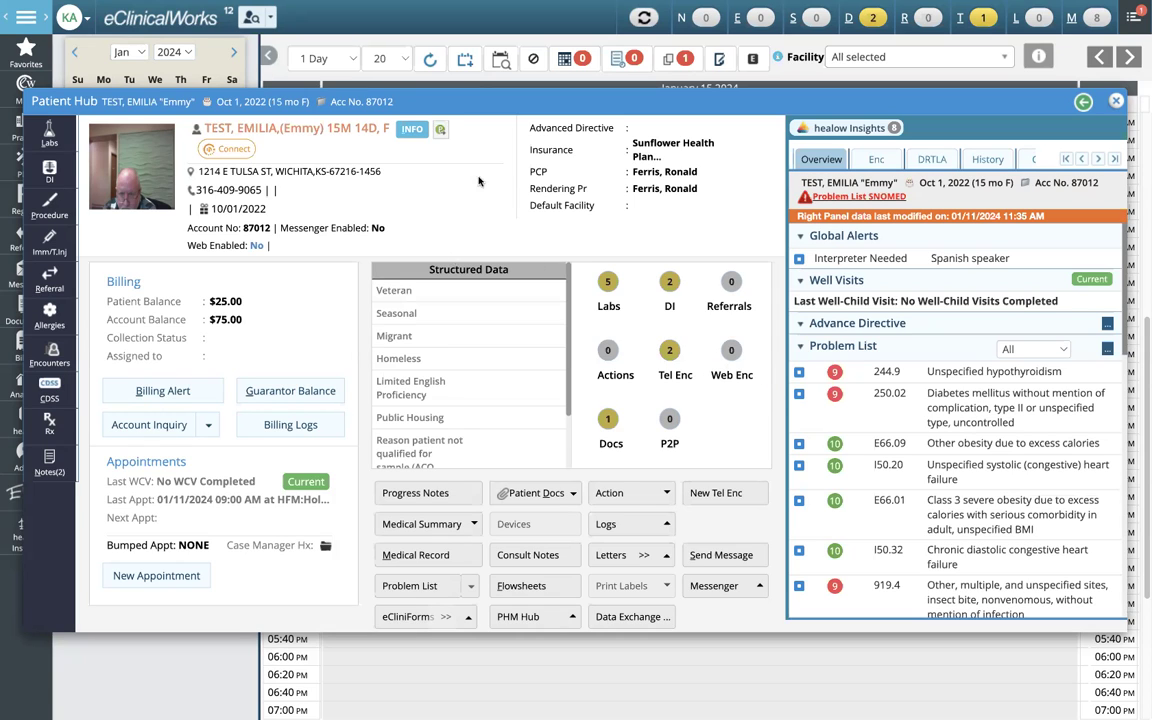
# - Open the test patient's Patient Information demographics from the INFO badge in the Patient Hub
pyautogui.click(413, 134)
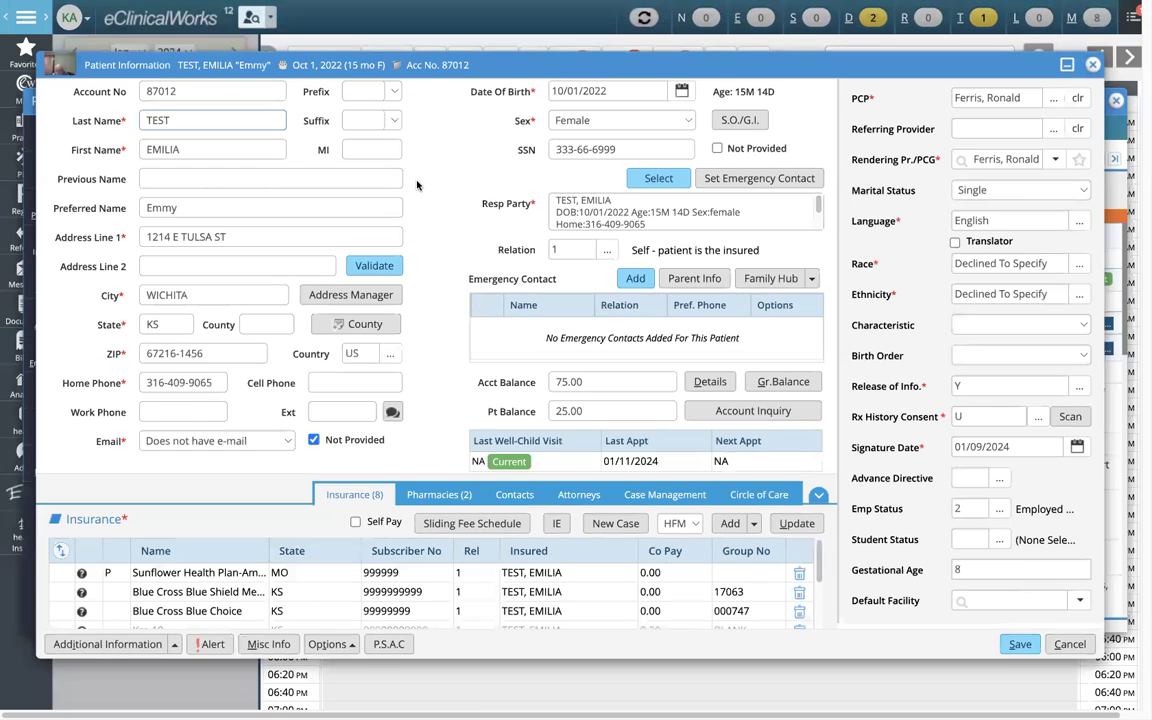
# - In the language list, keep Swedish marked as a favourite and save the favourite languages
pyautogui.click(1079, 224)
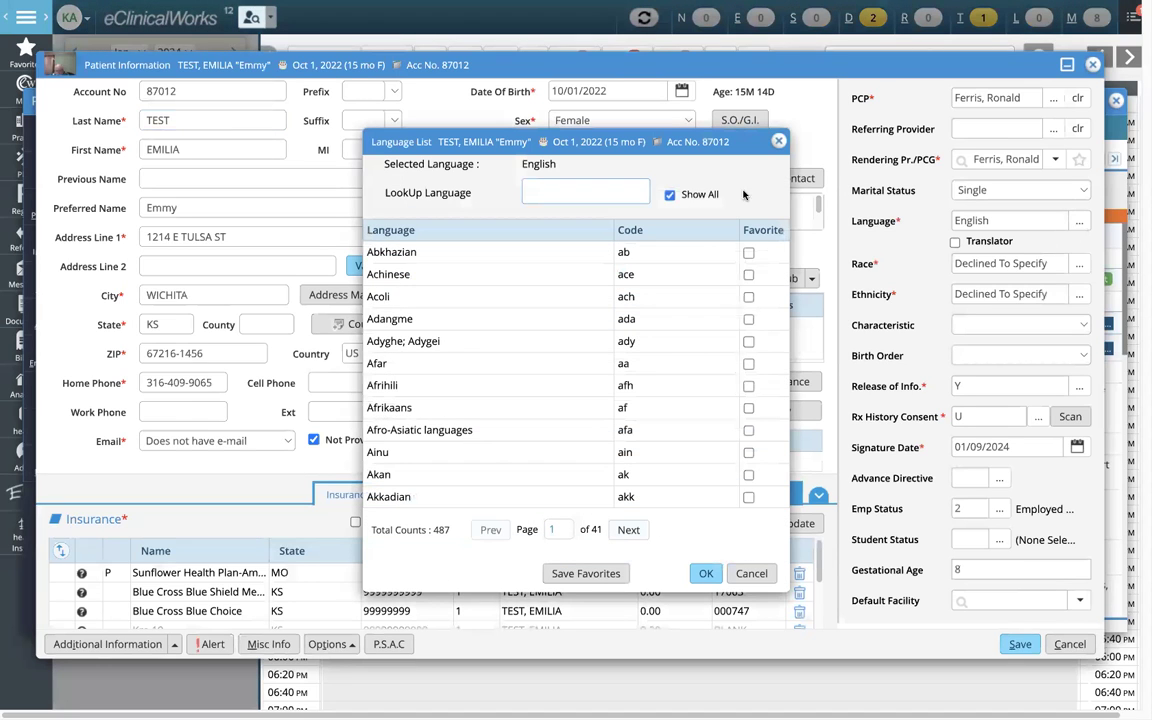
pyautogui.click(670, 196)
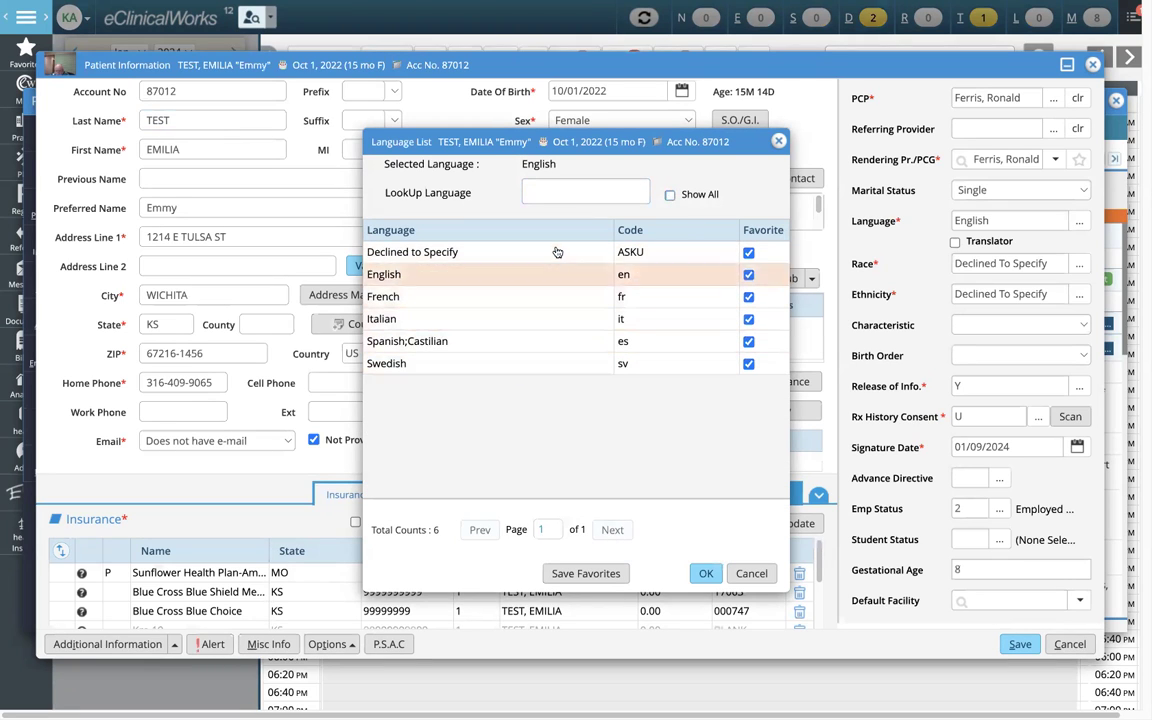
pyautogui.click(749, 365)
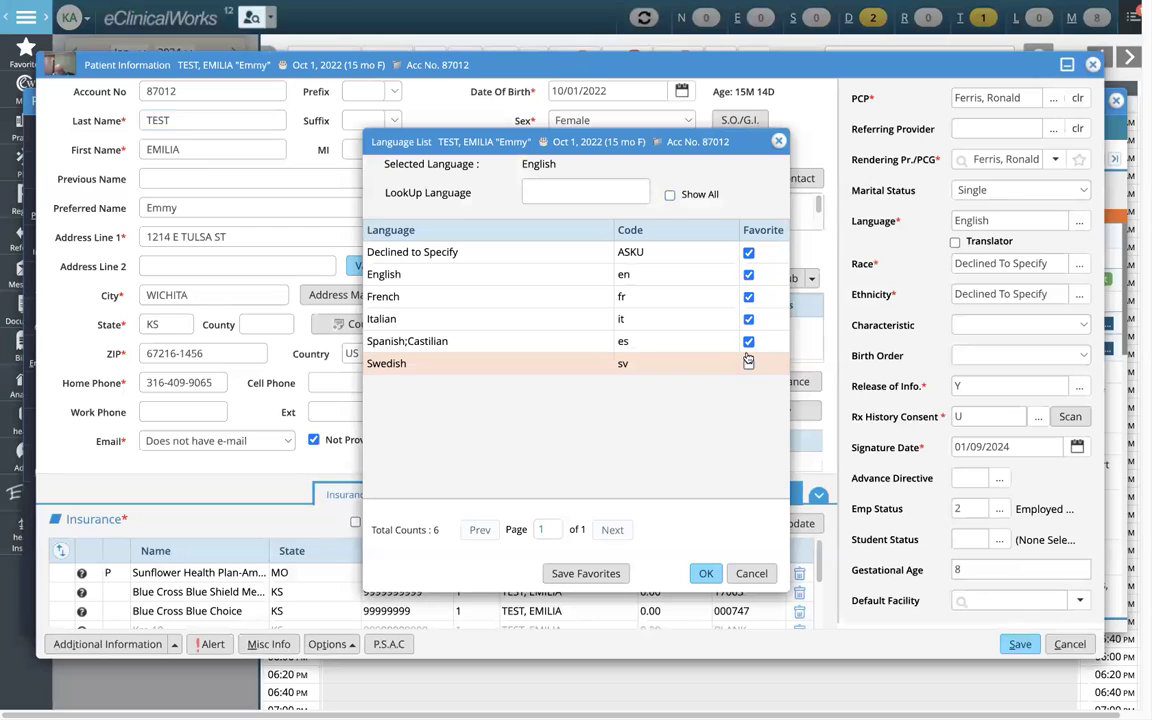
pyautogui.click(671, 196)
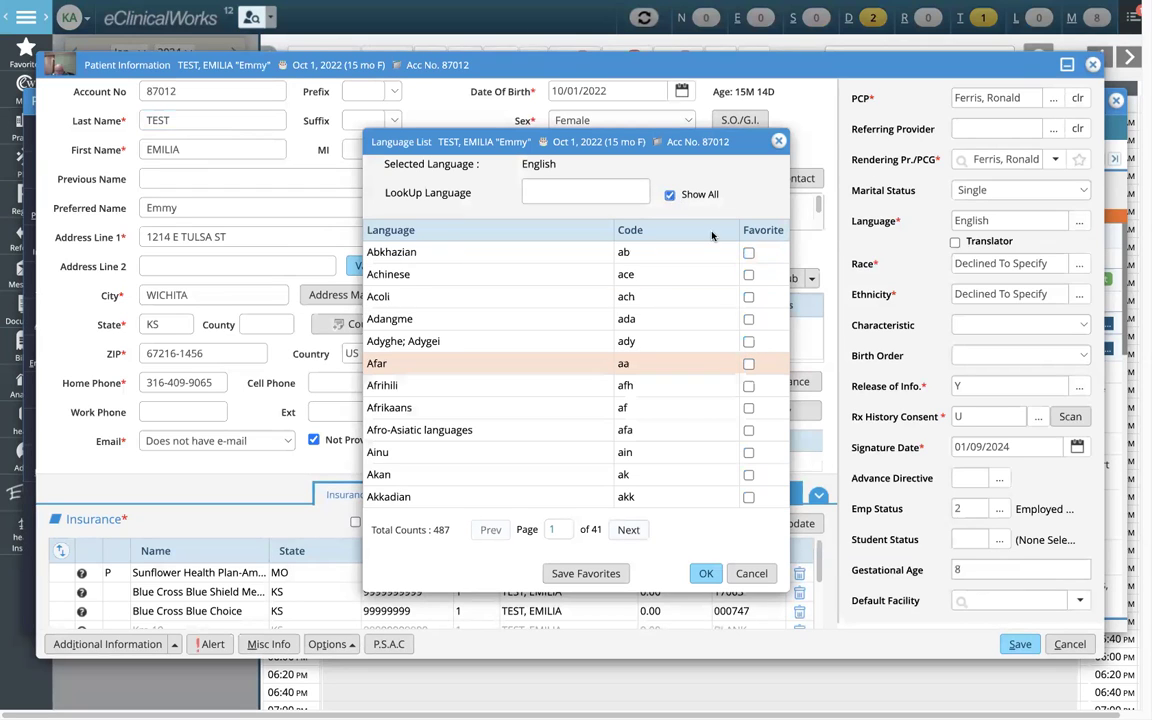
pyautogui.click(565, 195)
pyautogui.write('swedish')
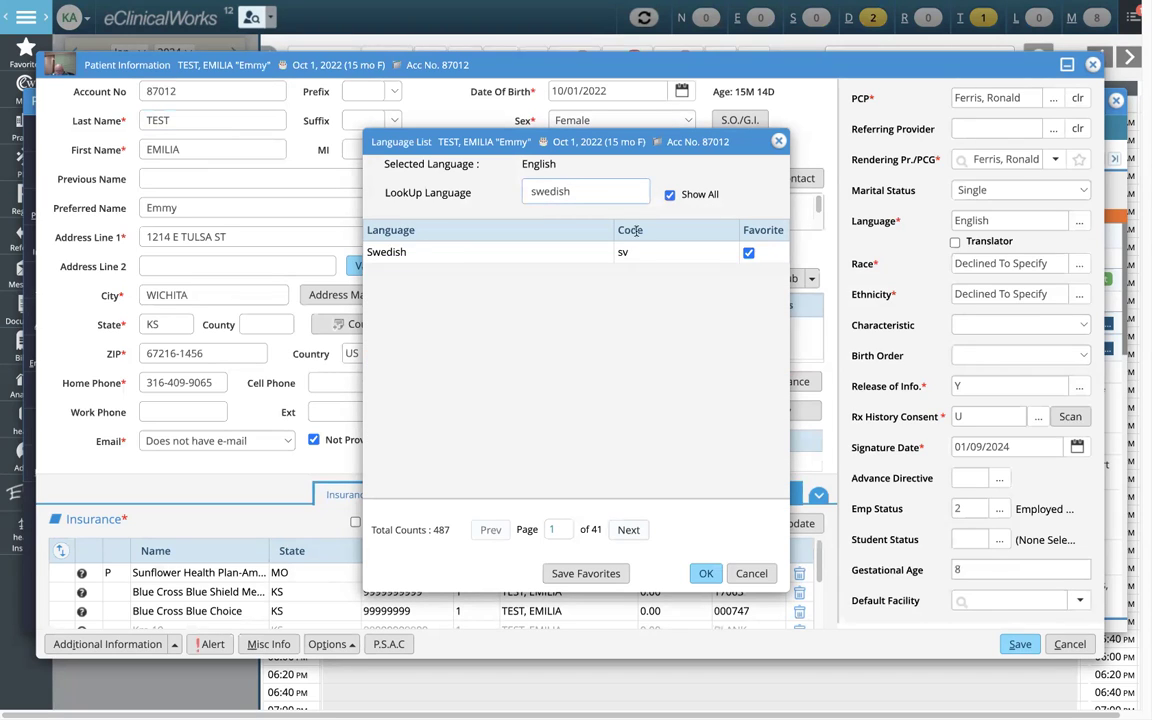
pyautogui.click(750, 254)
pyautogui.click(751, 256)
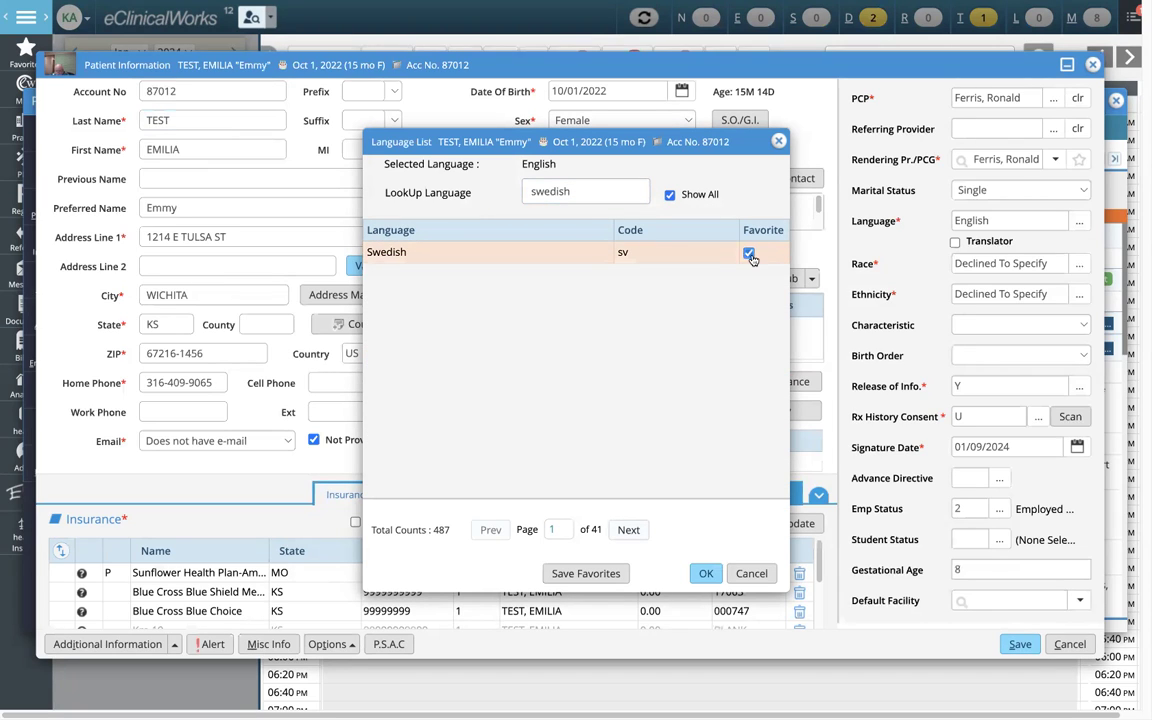
pyautogui.click(588, 574)
pyautogui.click(794, 395)
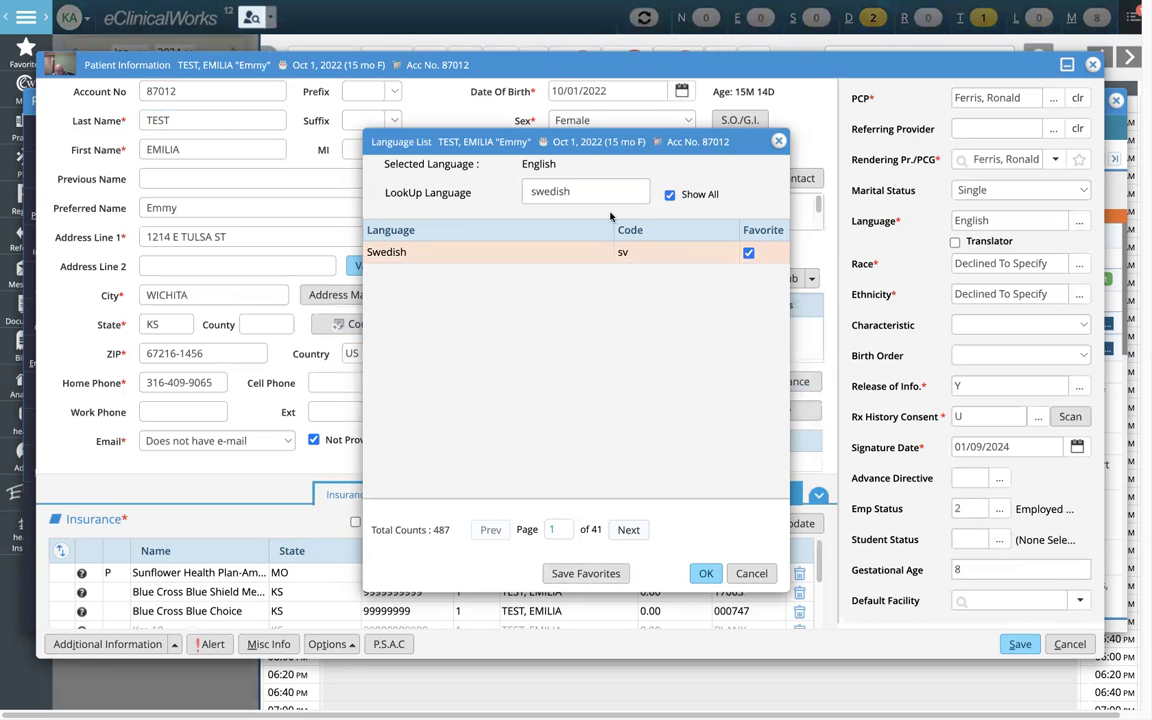
# - Add Acoli to the favourite languages and save the favourites
pyautogui.doubleClick(545, 190)
pyautogui.press('BackSpace')
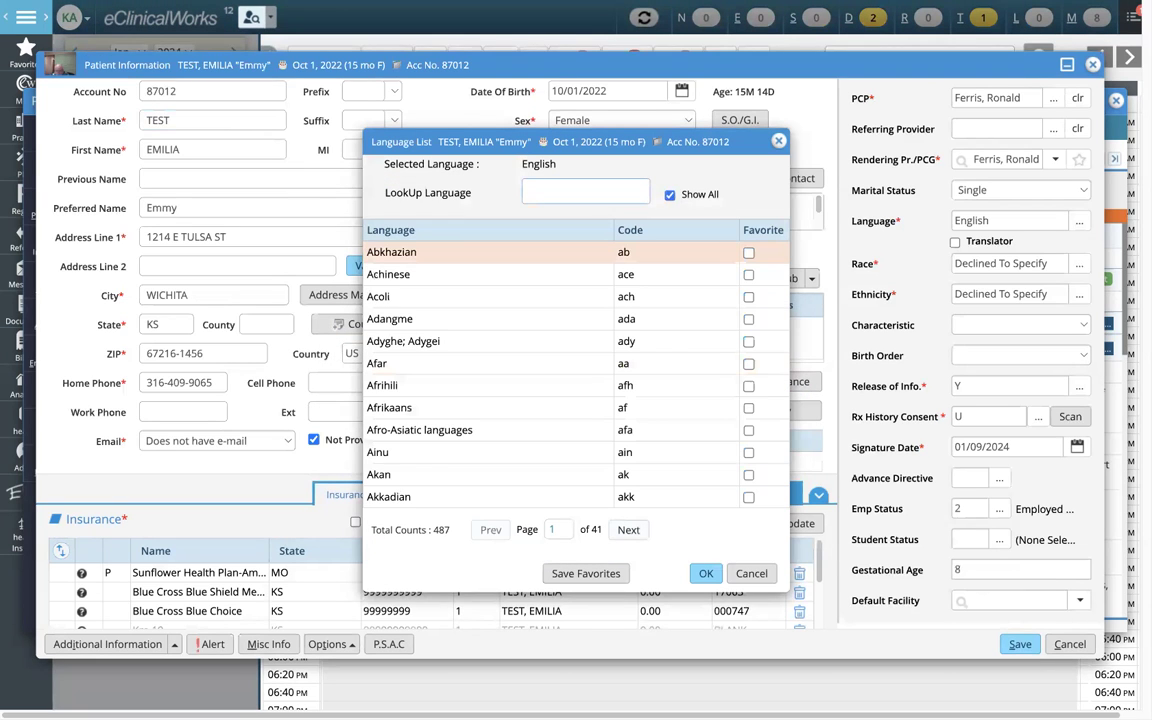
pyautogui.click(748, 298)
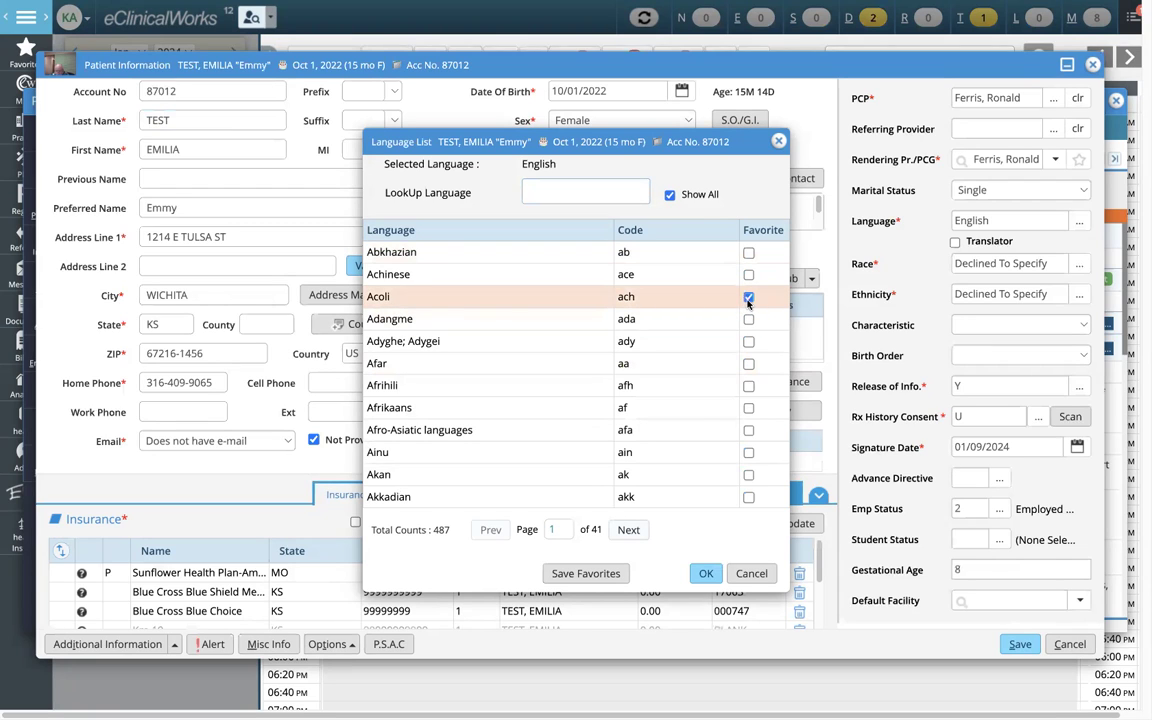
pyautogui.click(586, 573)
pyautogui.click(792, 393)
# - Set the patient's language to Spanish;Castilian from the favourites-only list
pyautogui.click(670, 194)
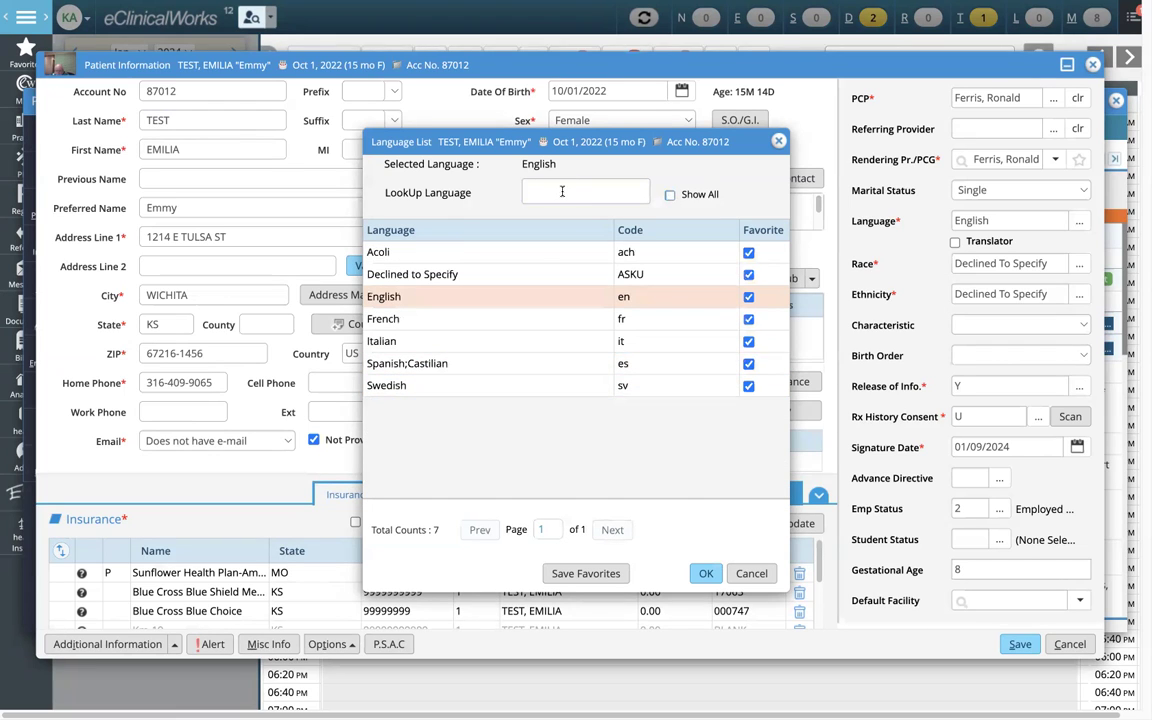
pyautogui.click(450, 363)
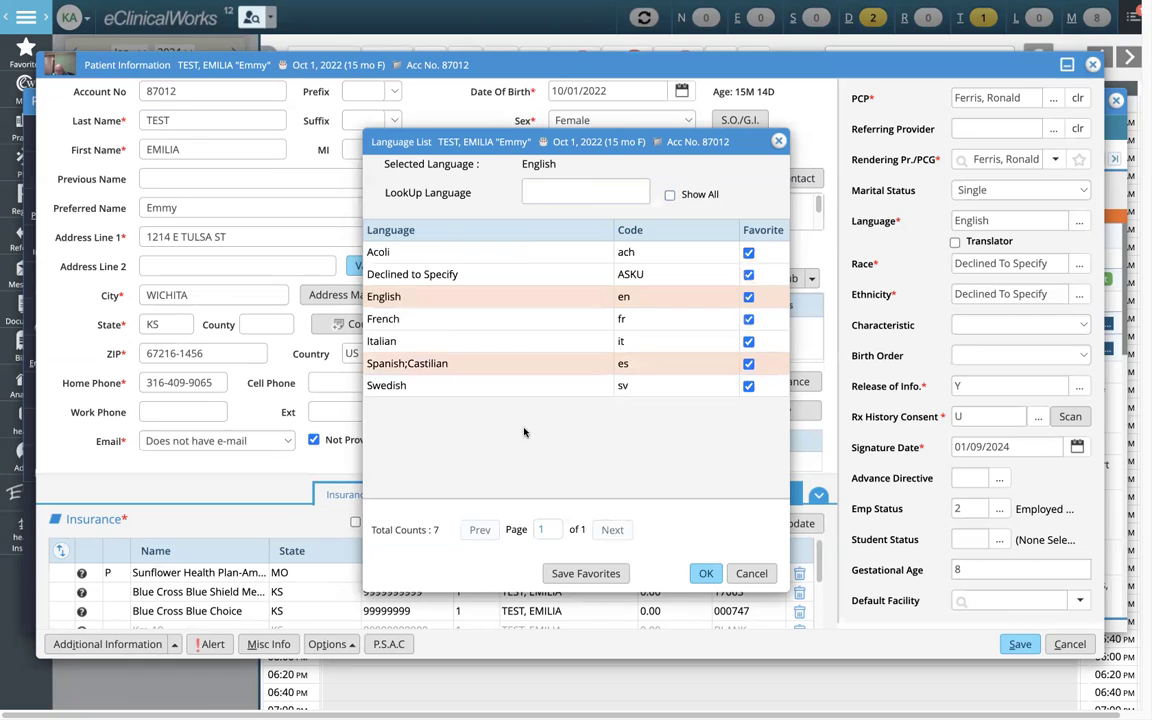
pyautogui.click(705, 573)
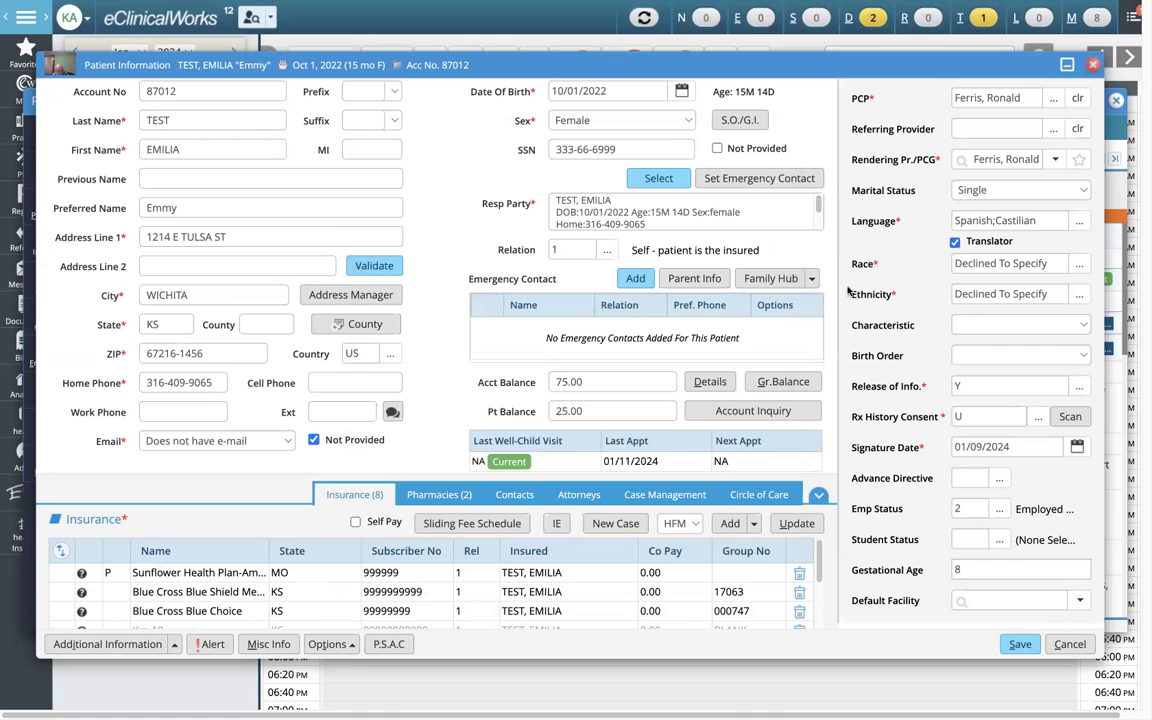
# - Open the patient's Race List from the Race field's '...' button
pyautogui.click(1080, 265)
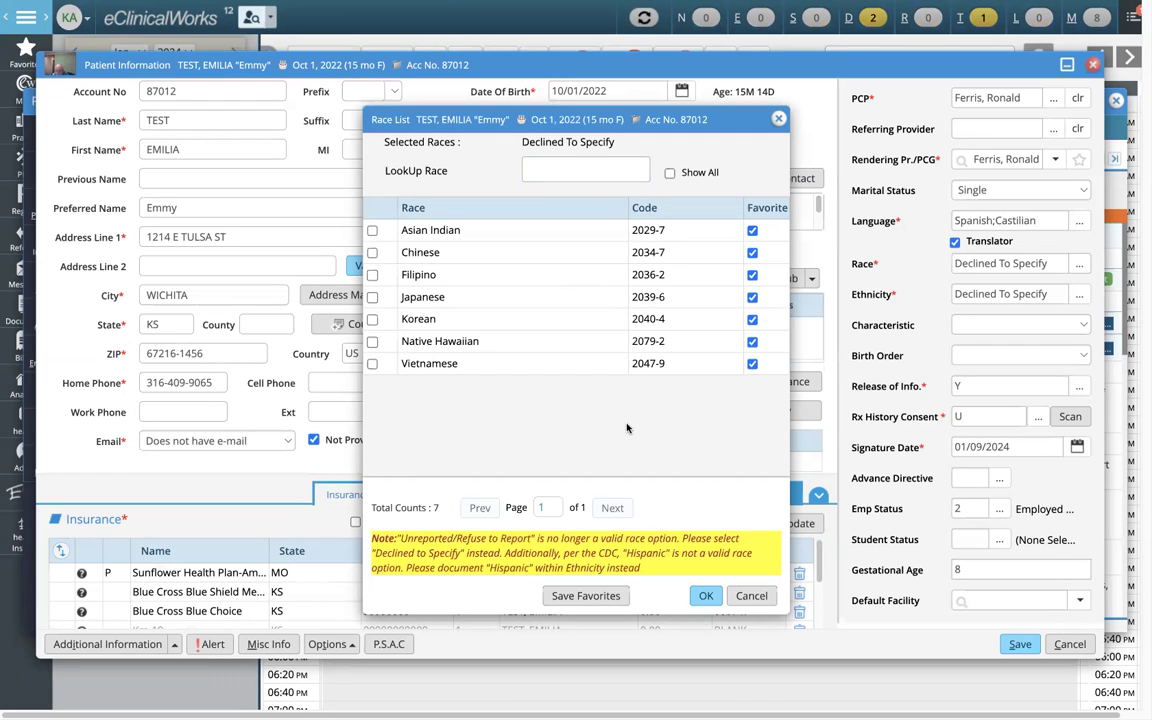
# - Search 'other pac', mark Other Pacific Islander as a favourite race, and save
pyautogui.click(670, 173)
pyautogui.click(580, 172)
pyautogui.write('o')
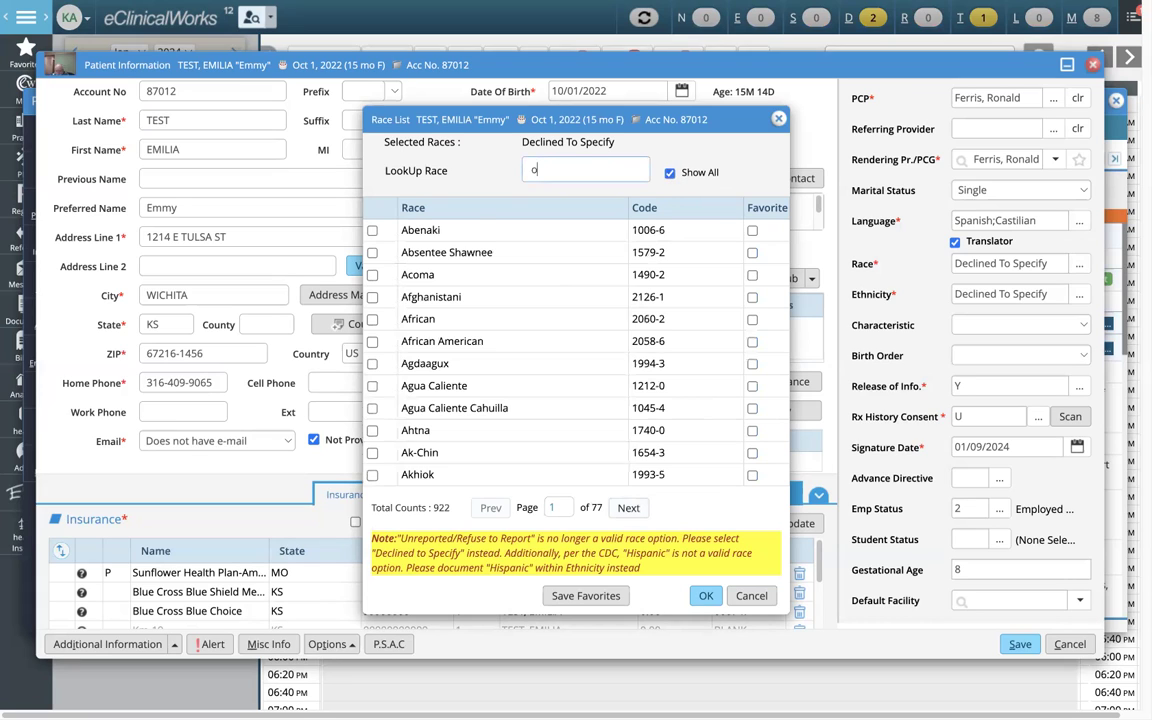
pyautogui.write('ther pac')
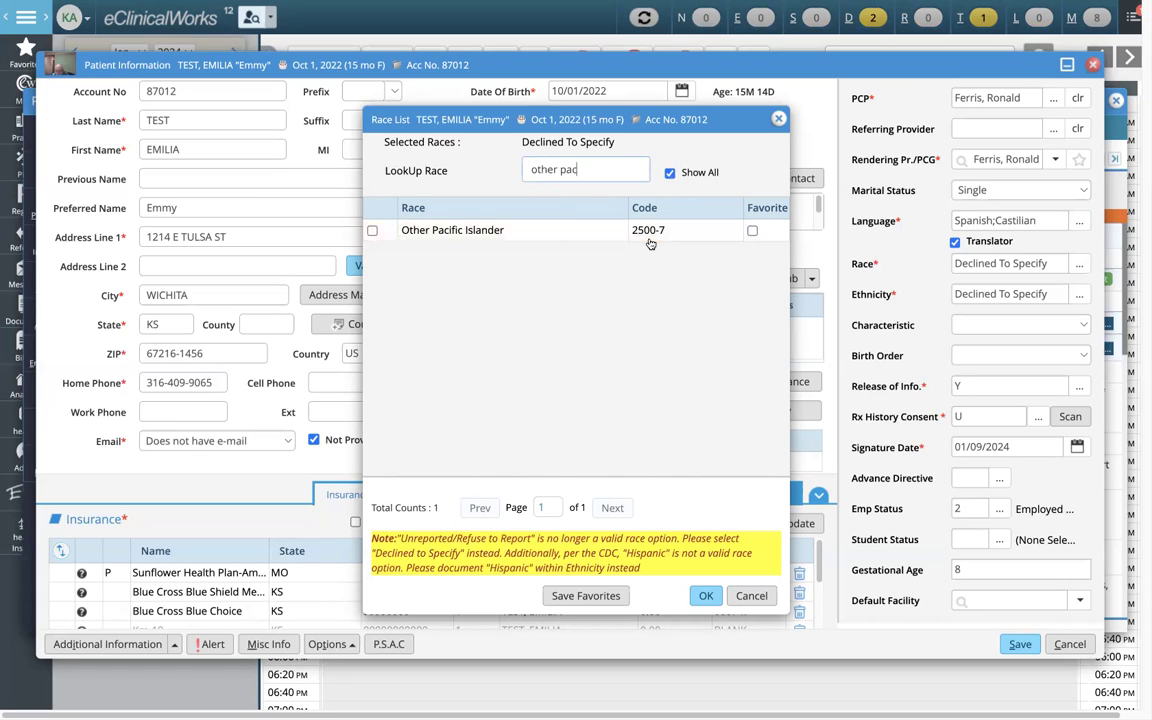
pyautogui.click(753, 231)
pyautogui.click(590, 596)
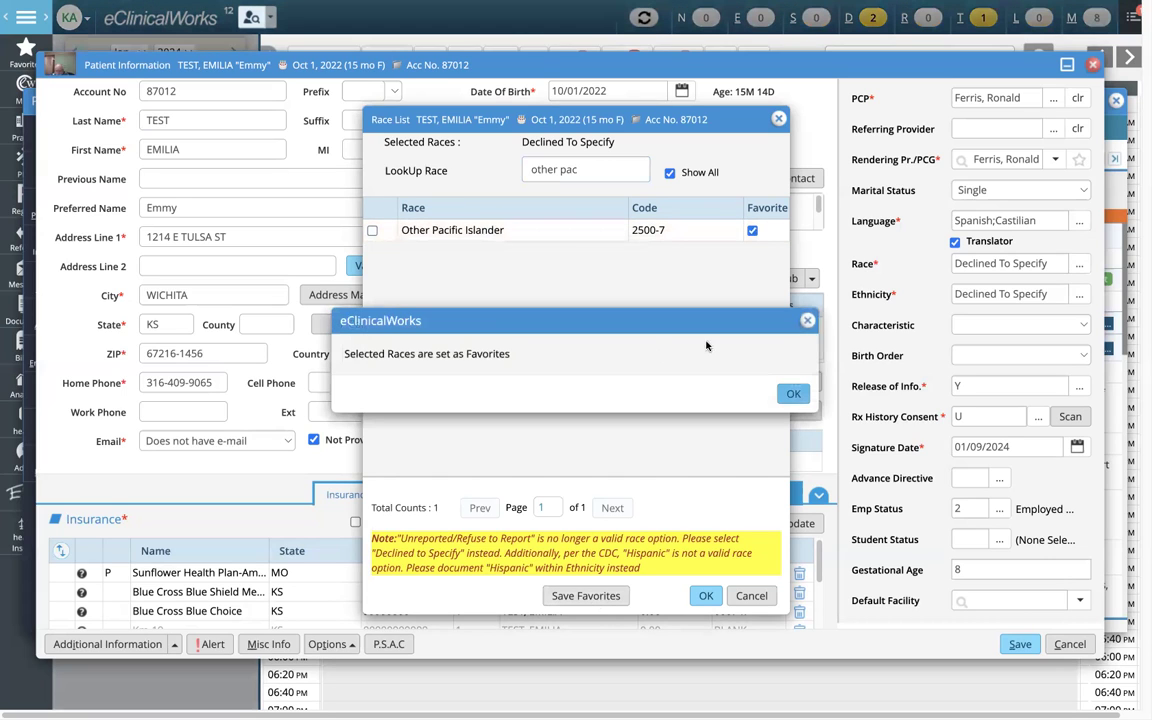
pyautogui.click(791, 392)
# - Mark American Indian or Alaska Native as a favourite race, save, and reopen the Race List
pyautogui.tripleClick(624, 175)
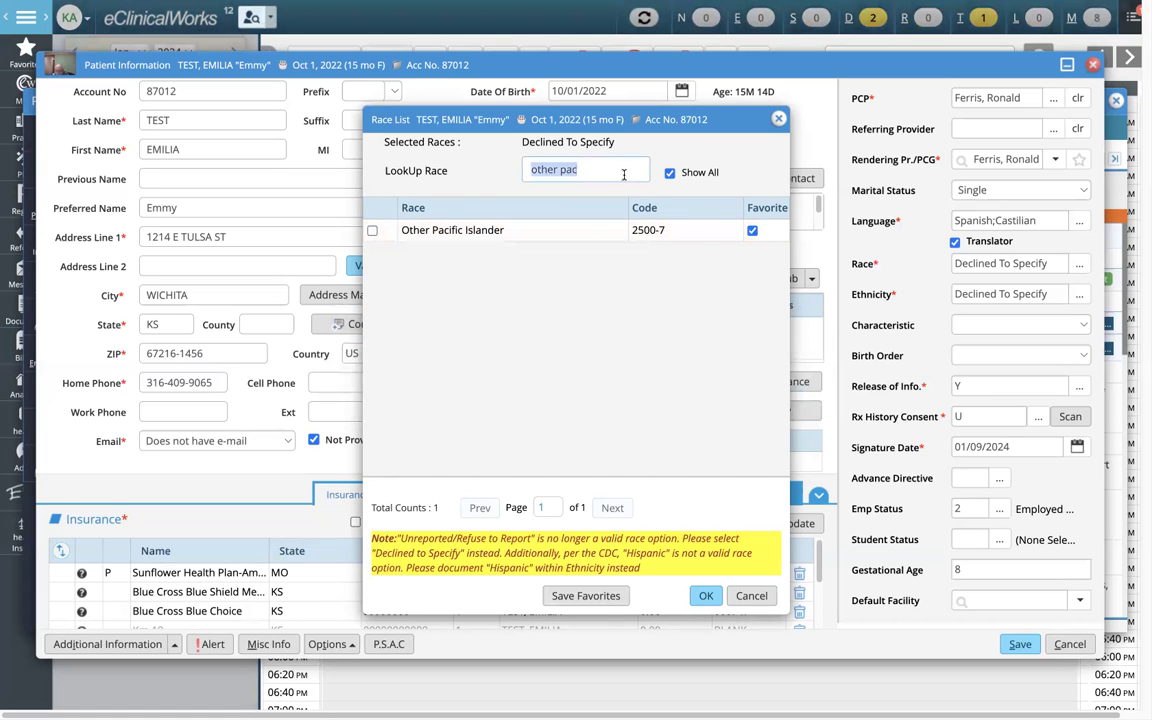
pyautogui.write('american')
pyautogui.press('BackSpace')
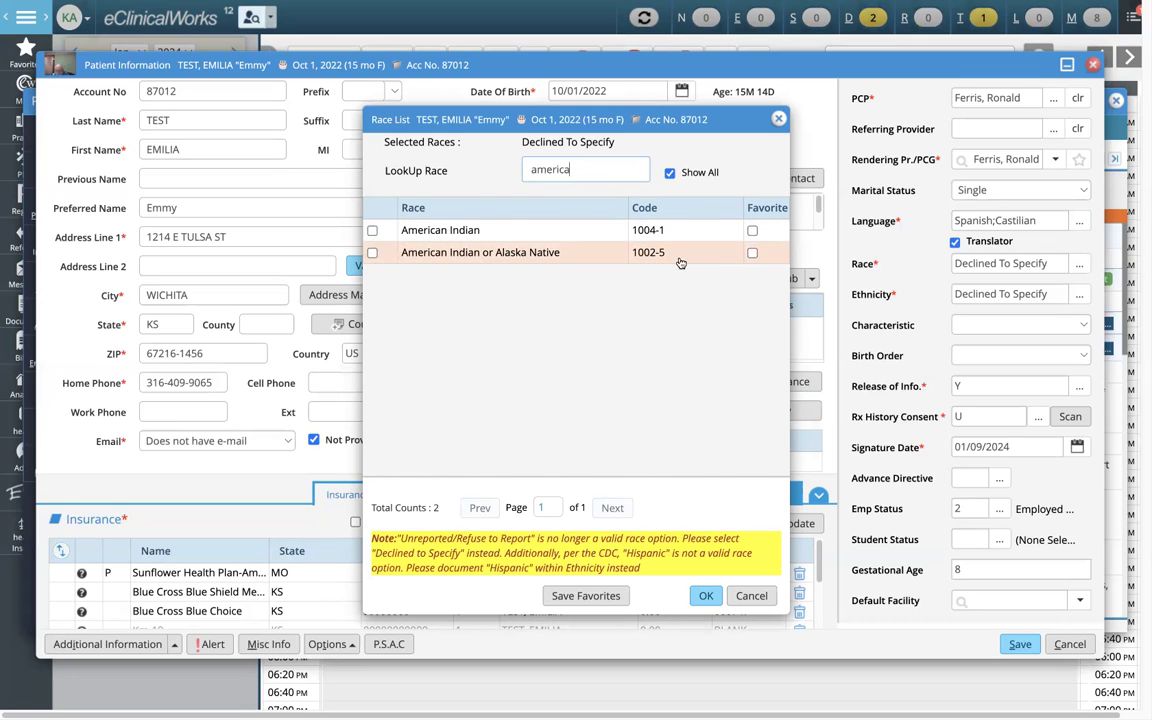
pyautogui.click(752, 253)
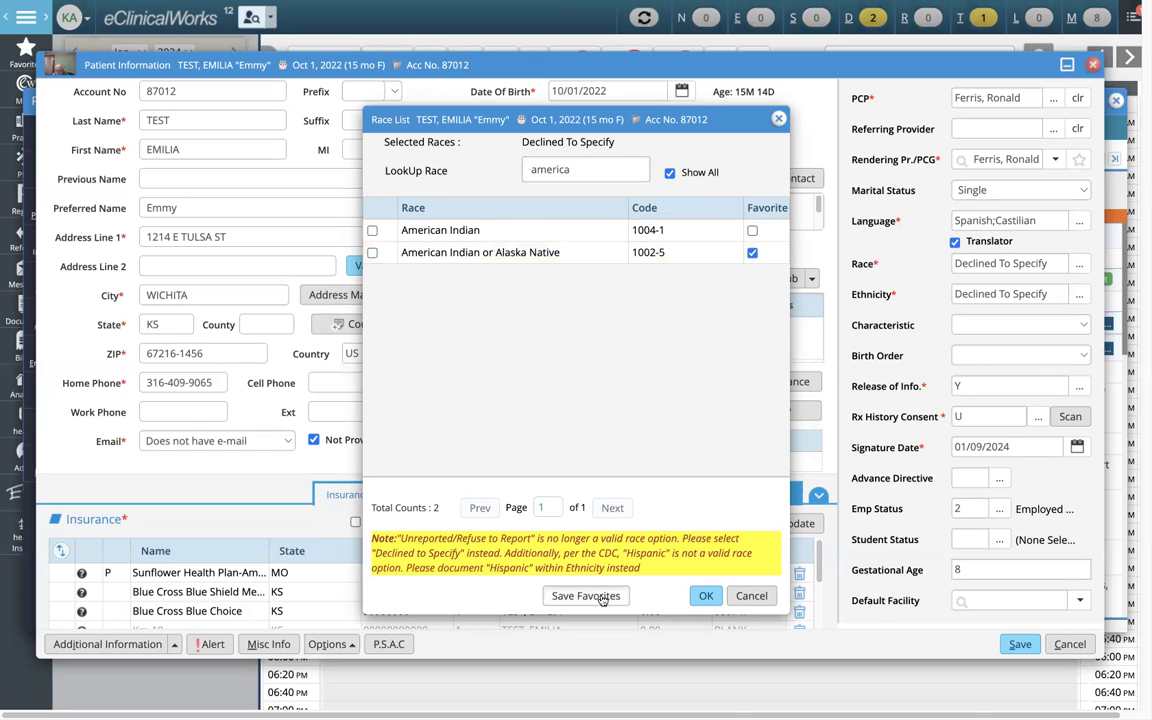
pyautogui.click(586, 595)
pyautogui.click(712, 365)
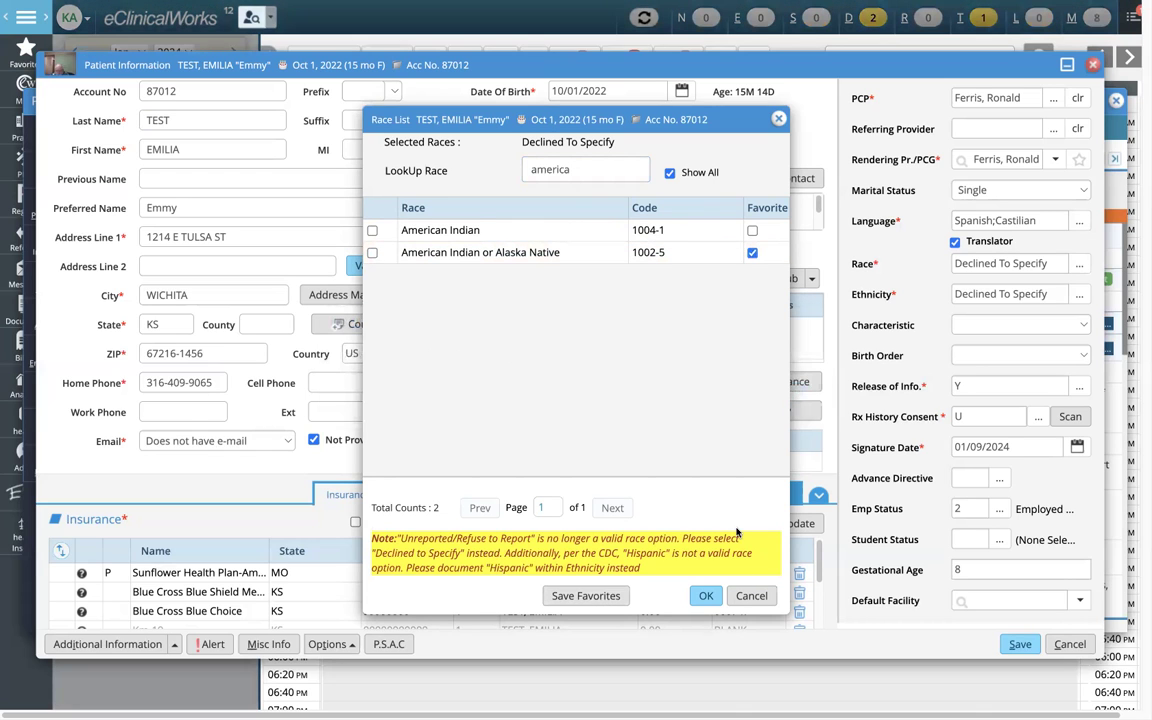
pyautogui.click(705, 595)
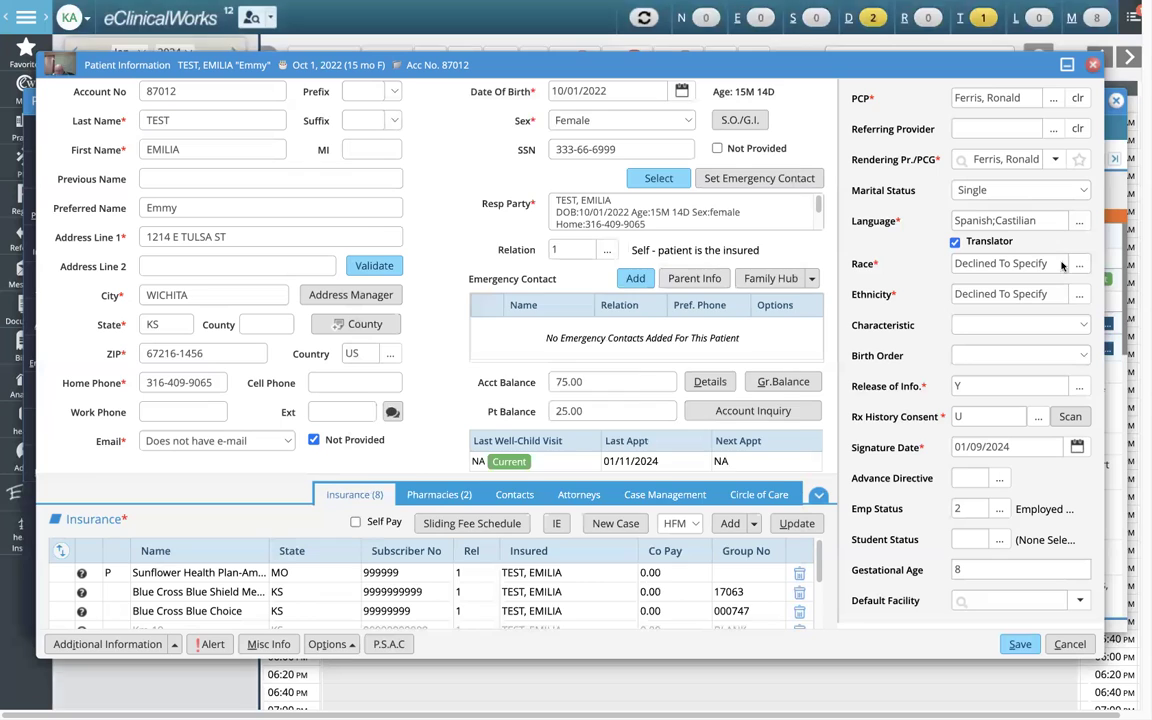
pyautogui.click(1079, 265)
# - Show only favourite races, cancel the Race List, and close Patient Information without saving
pyautogui.click(670, 173)
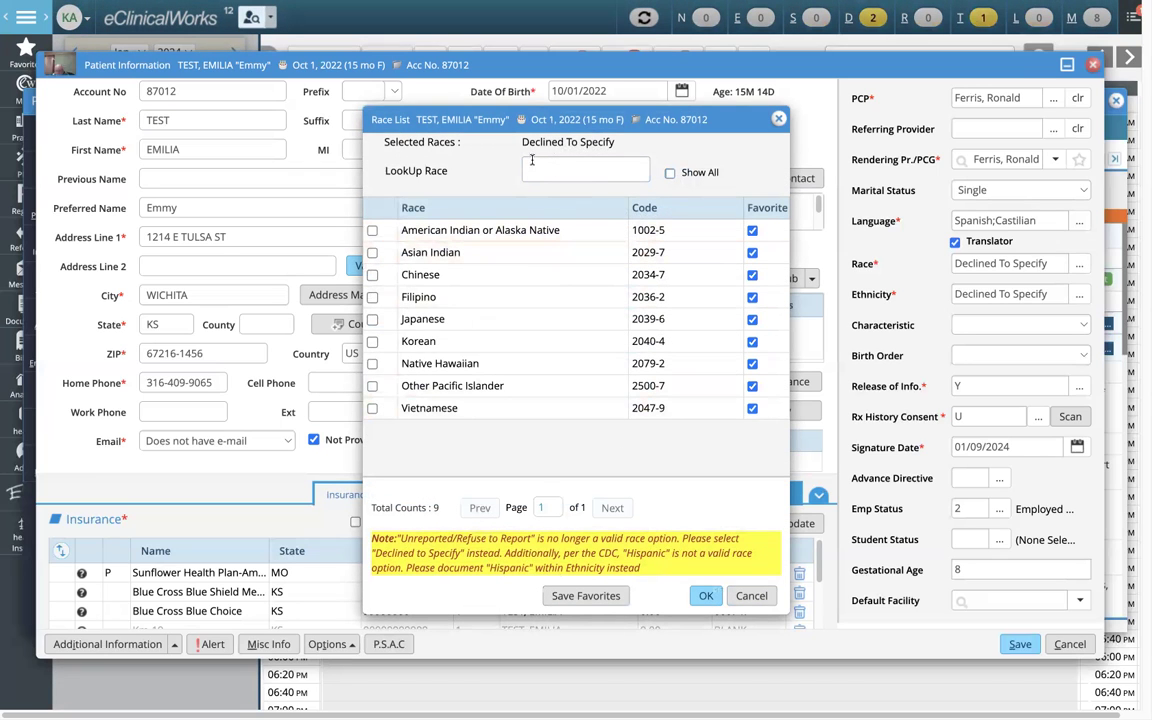
pyautogui.click(764, 602)
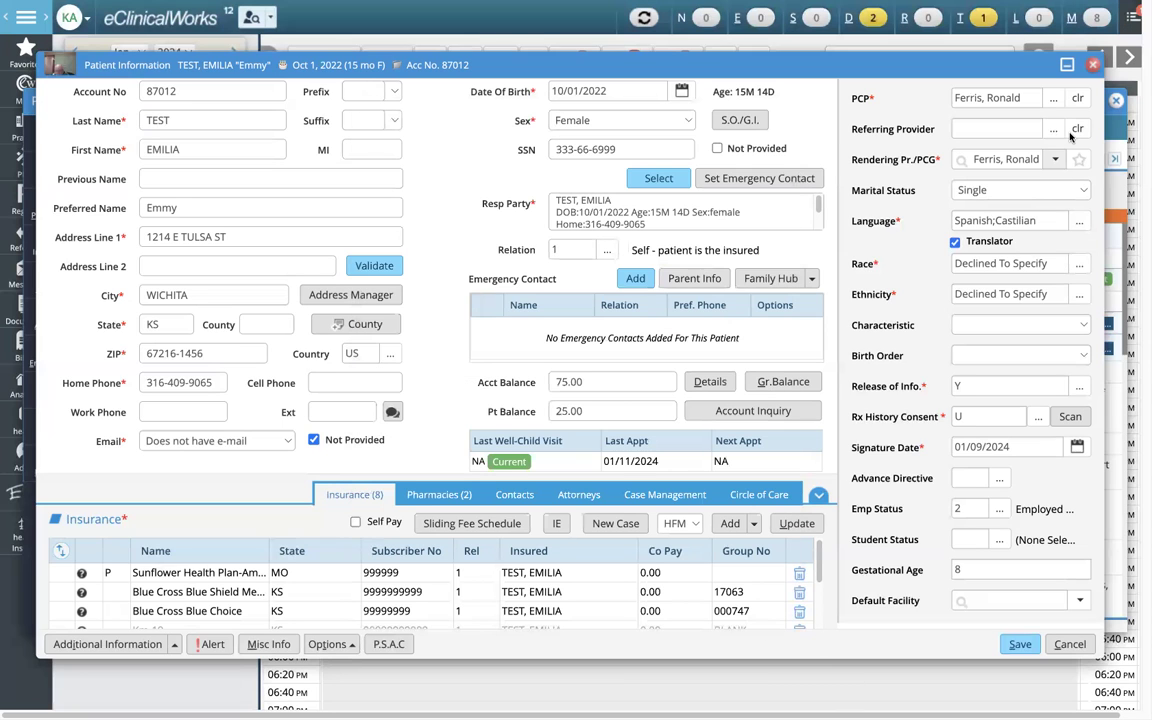
pyautogui.click(1093, 64)
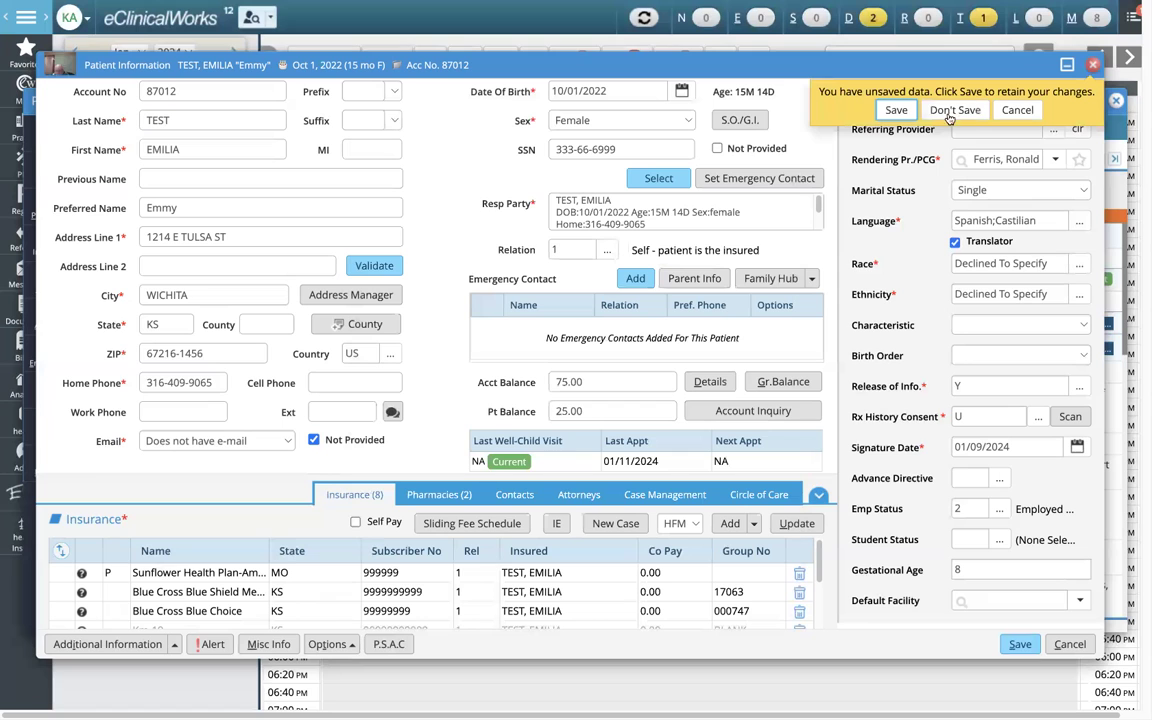
pyautogui.click(896, 111)
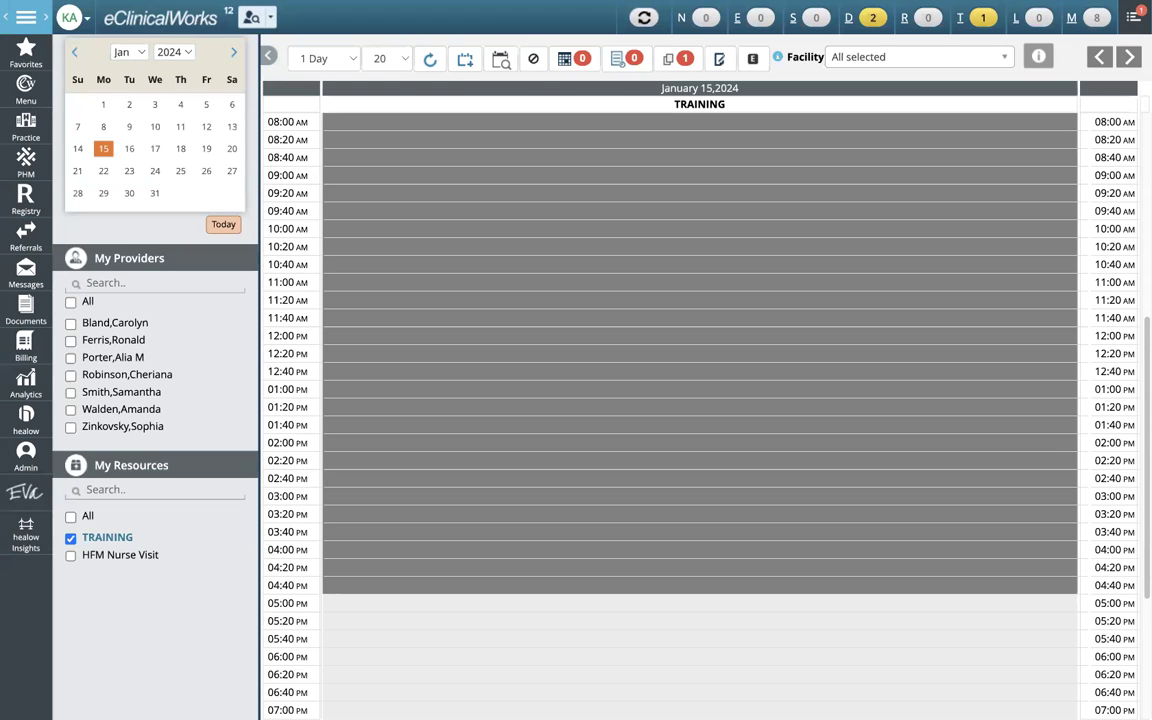
# - Search the main menu for 'print' and open M: Print/Fax/Lock Settings
pyautogui.click(27, 100)
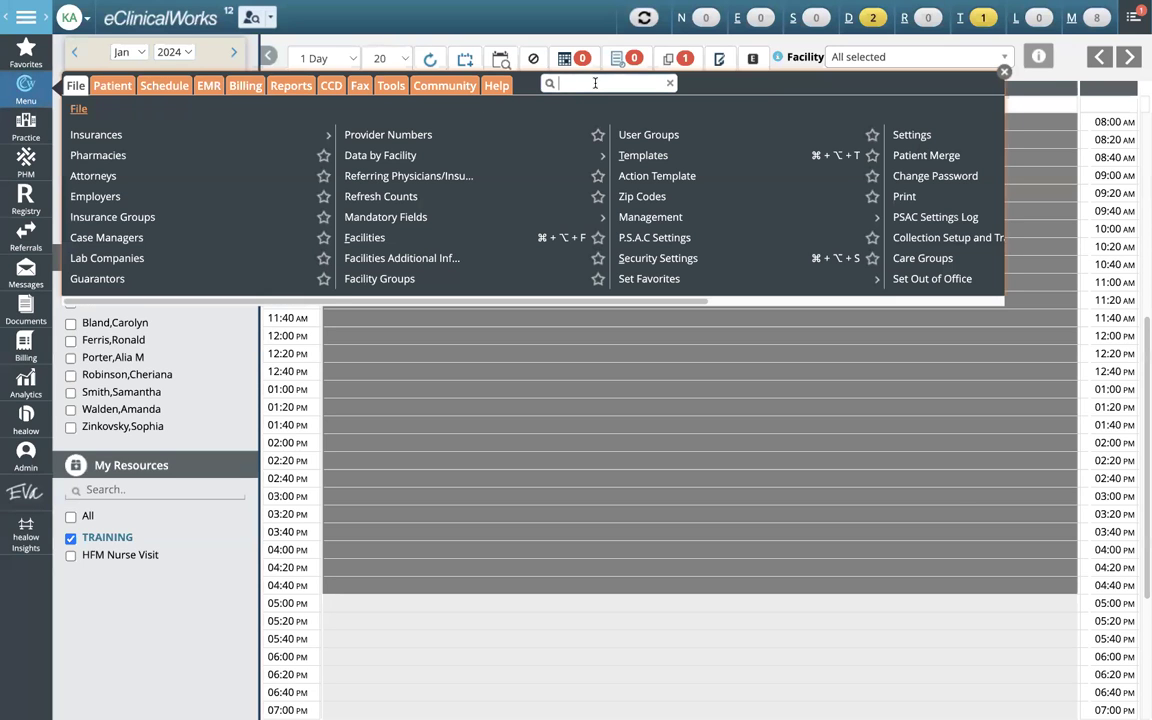
pyautogui.write('print')
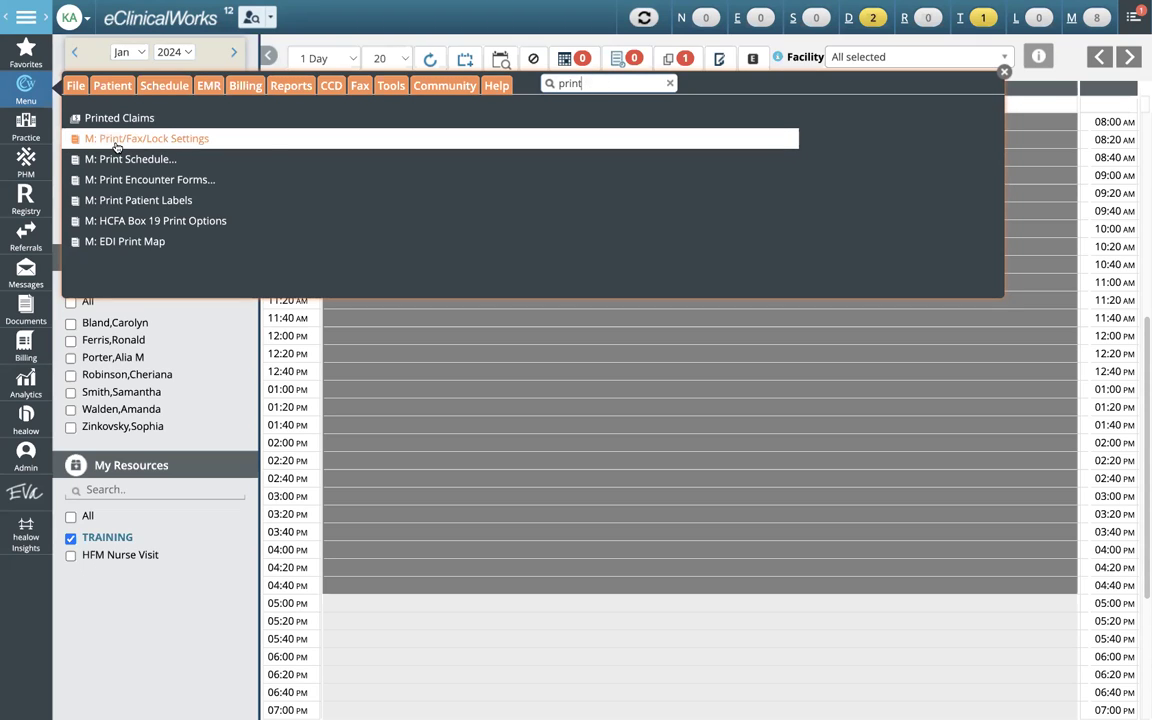
pyautogui.click(172, 146)
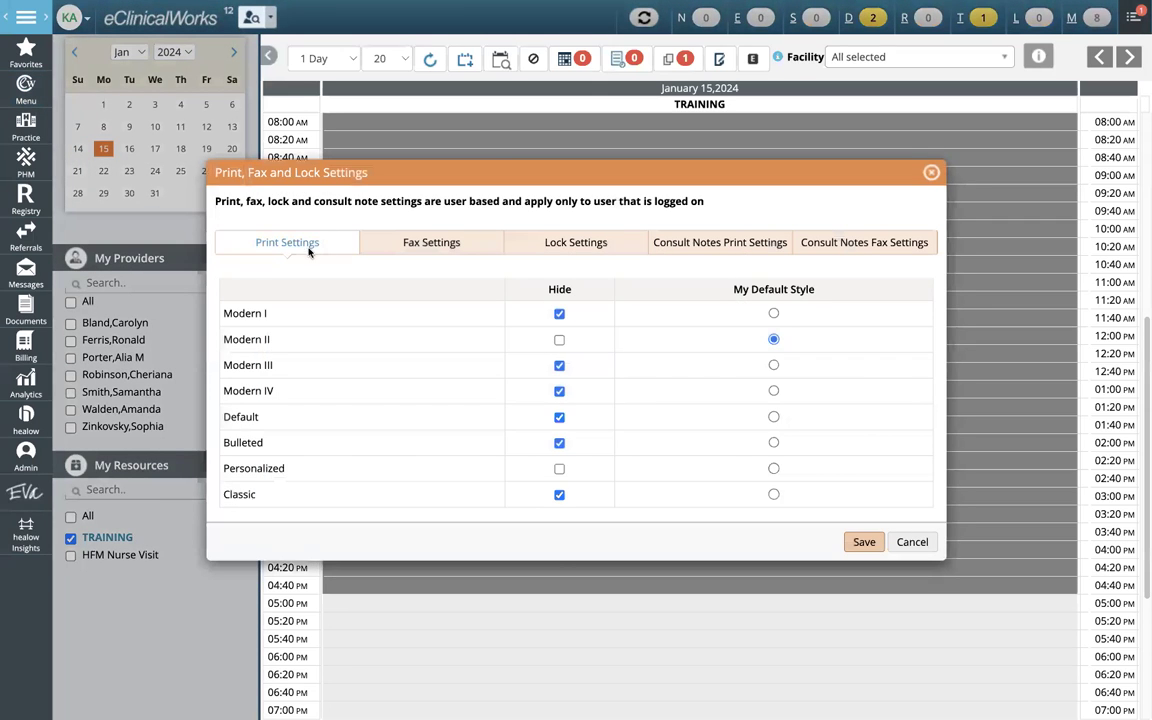
# - Move the settings dialog up, review the print styles, and view the fax styles
pyautogui.moveTo(495, 173); pyautogui.dragTo(501, 125)
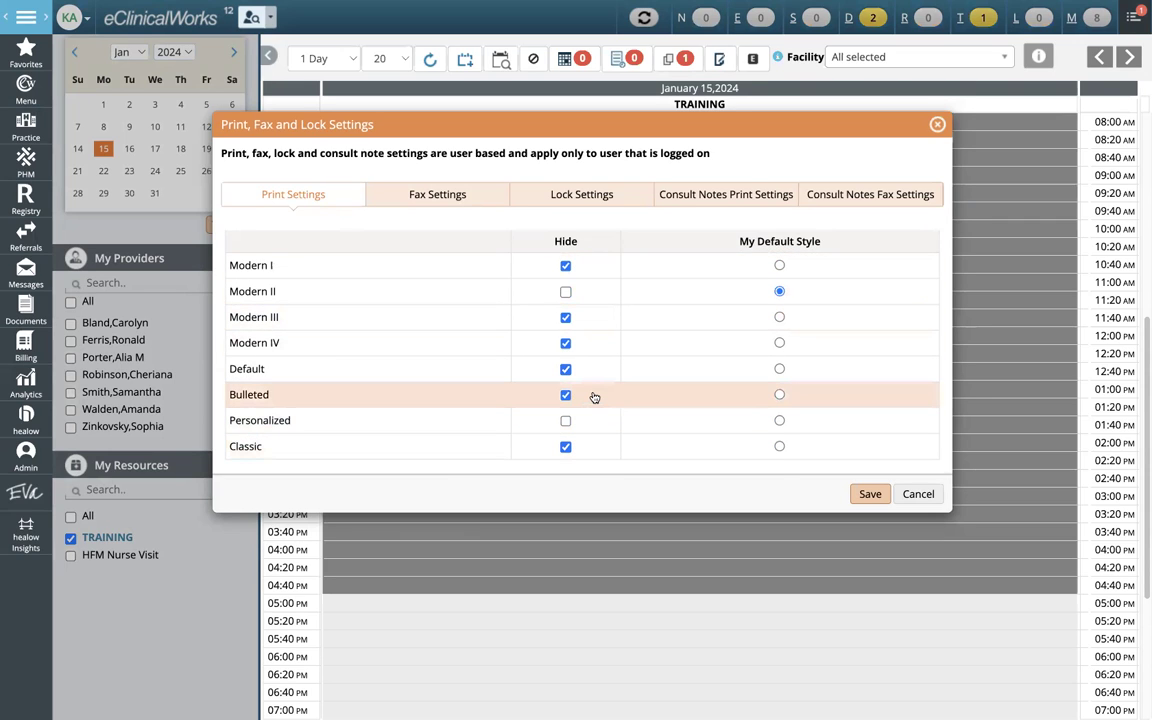
pyautogui.click(462, 198)
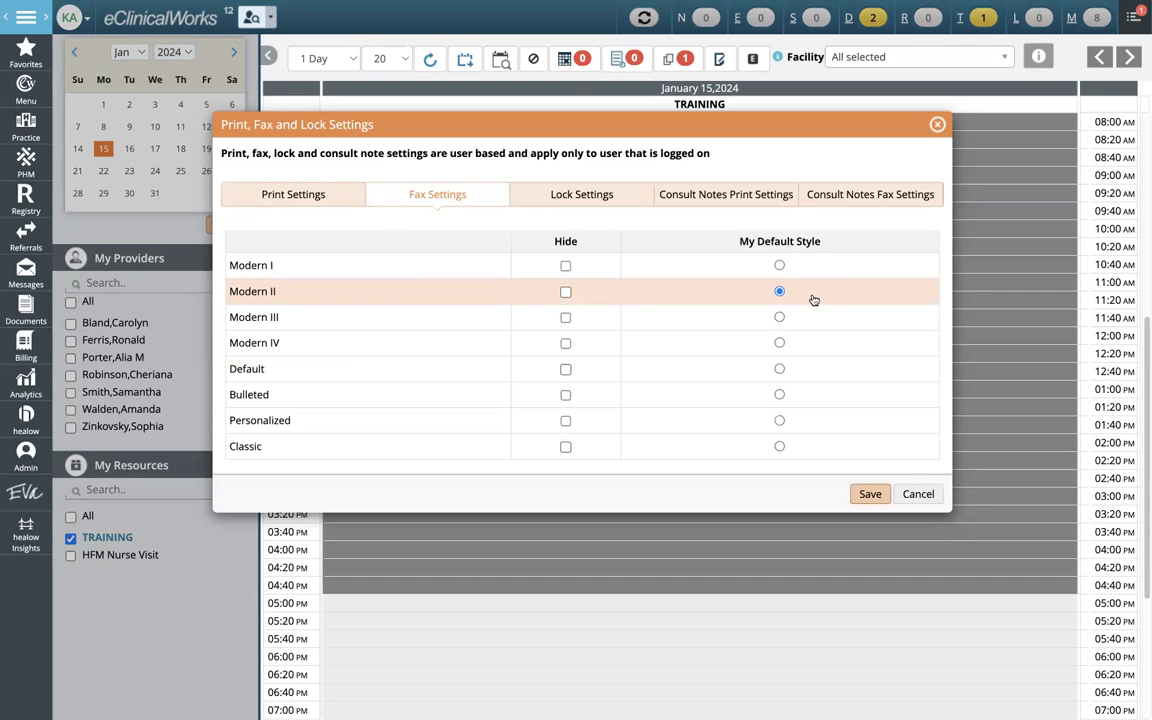
# - Hide the Modern I, III, IV, Default, Bulleted and Classic lock styles
pyautogui.click(562, 198)
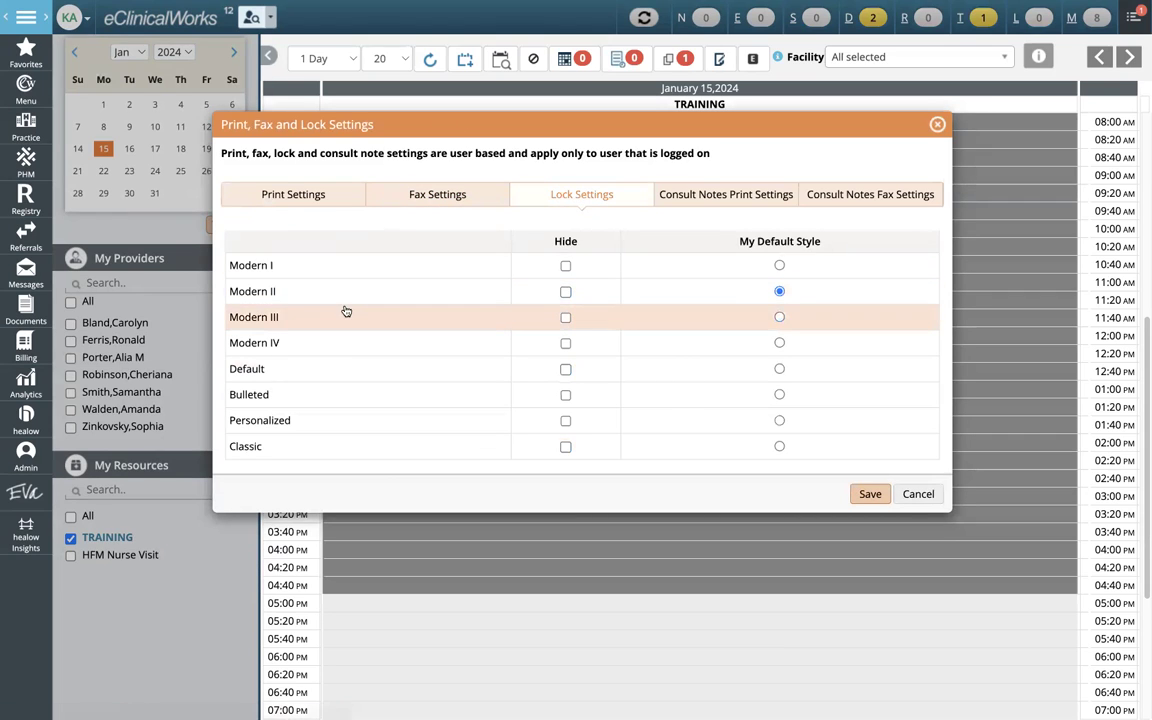
pyautogui.click(565, 265)
pyautogui.click(565, 319)
pyautogui.click(565, 343)
pyautogui.click(565, 369)
pyautogui.click(566, 396)
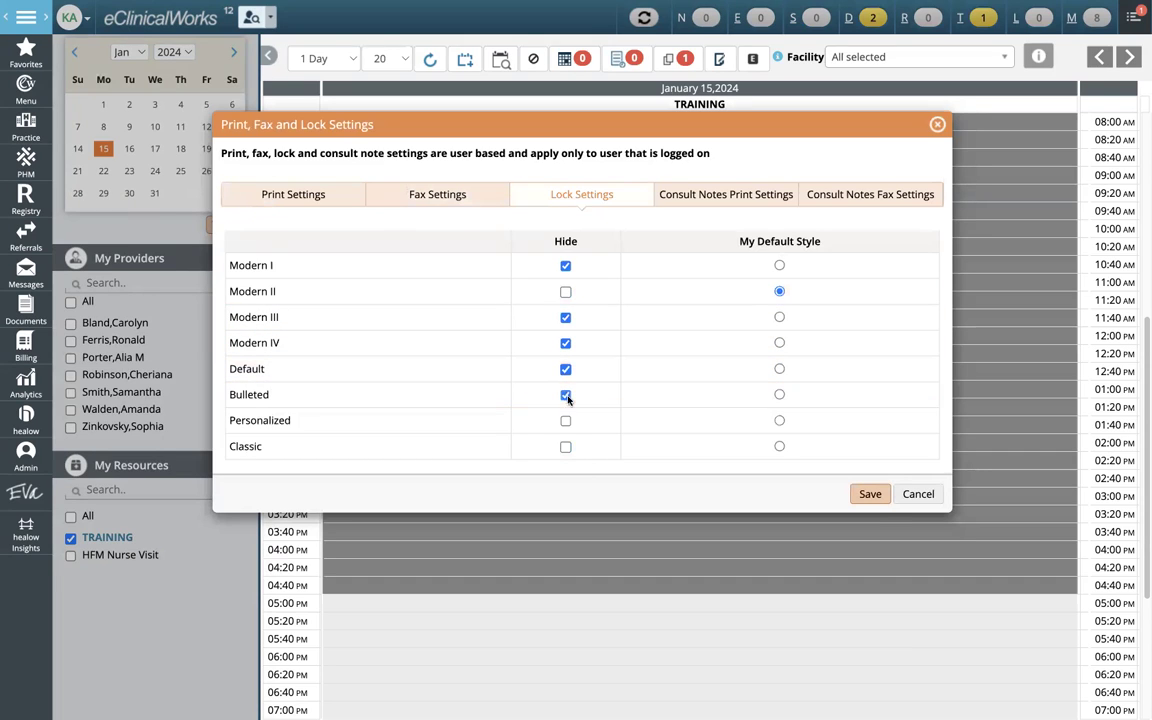
pyautogui.click(565, 447)
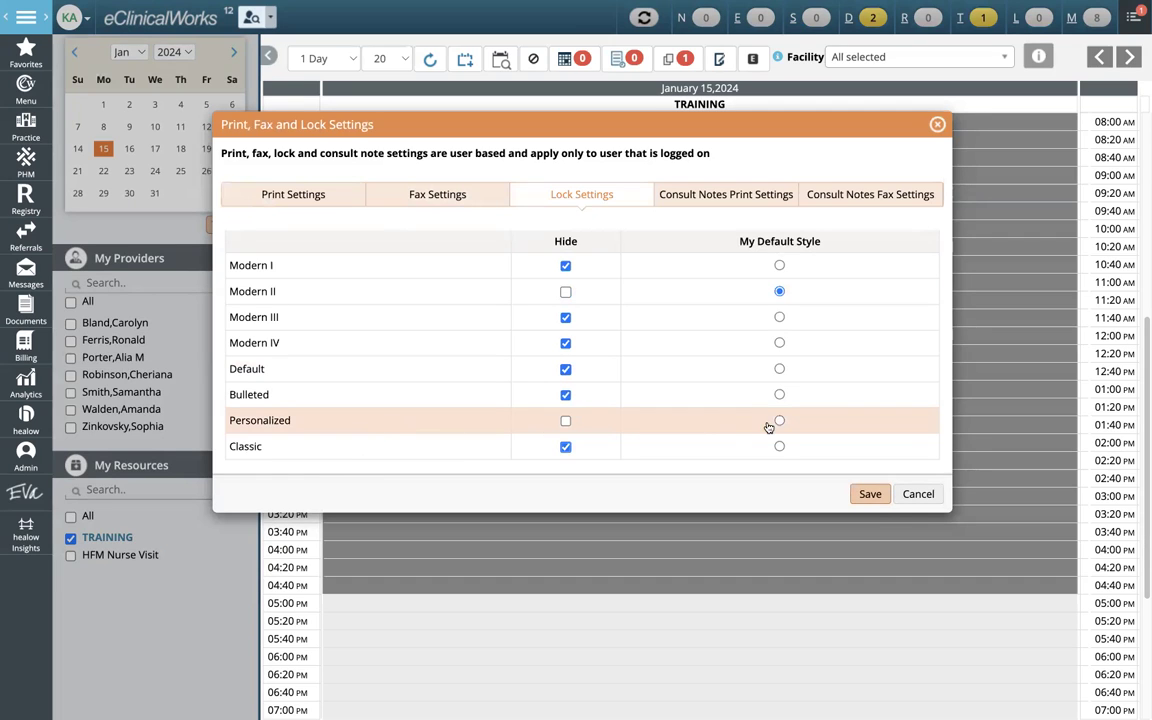
pyautogui.click(730, 194)
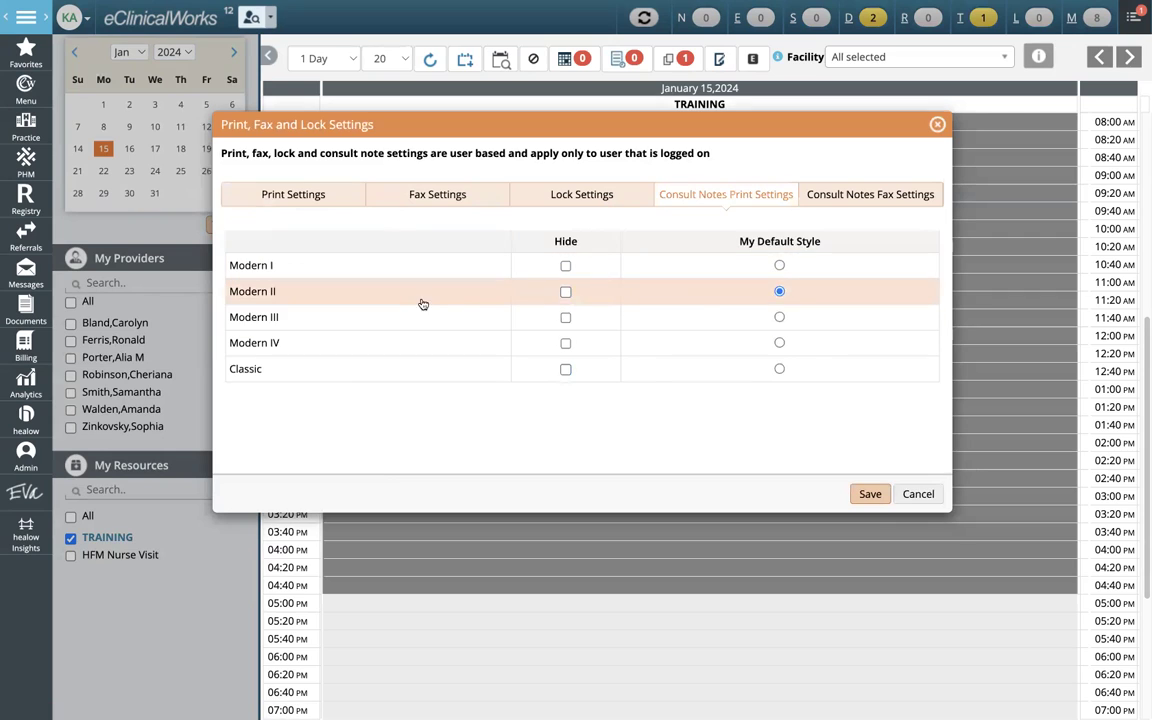
# - Hide the Modern I, III, IV and Classic consult-note print styles
pyautogui.click(566, 267)
pyautogui.click(566, 345)
pyautogui.click(565, 319)
pyautogui.click(566, 369)
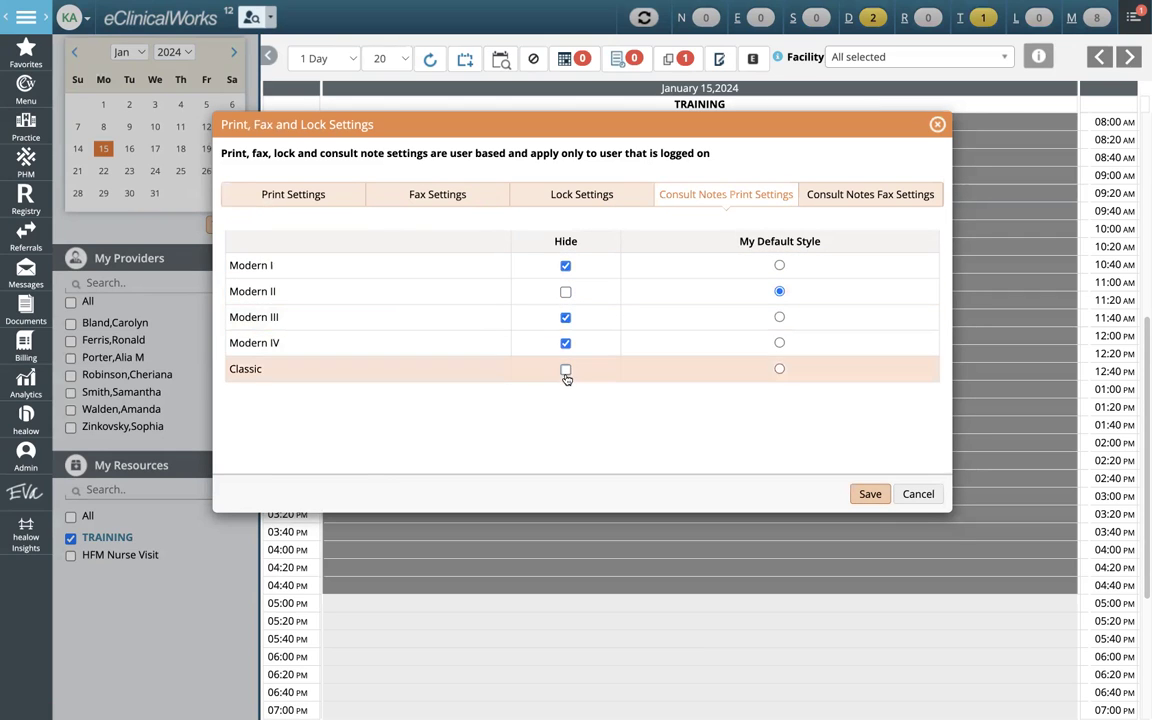
# - Hide the Modern I, III, IV and Classic consult-note fax styles, then review lock and print styles
pyautogui.click(872, 192)
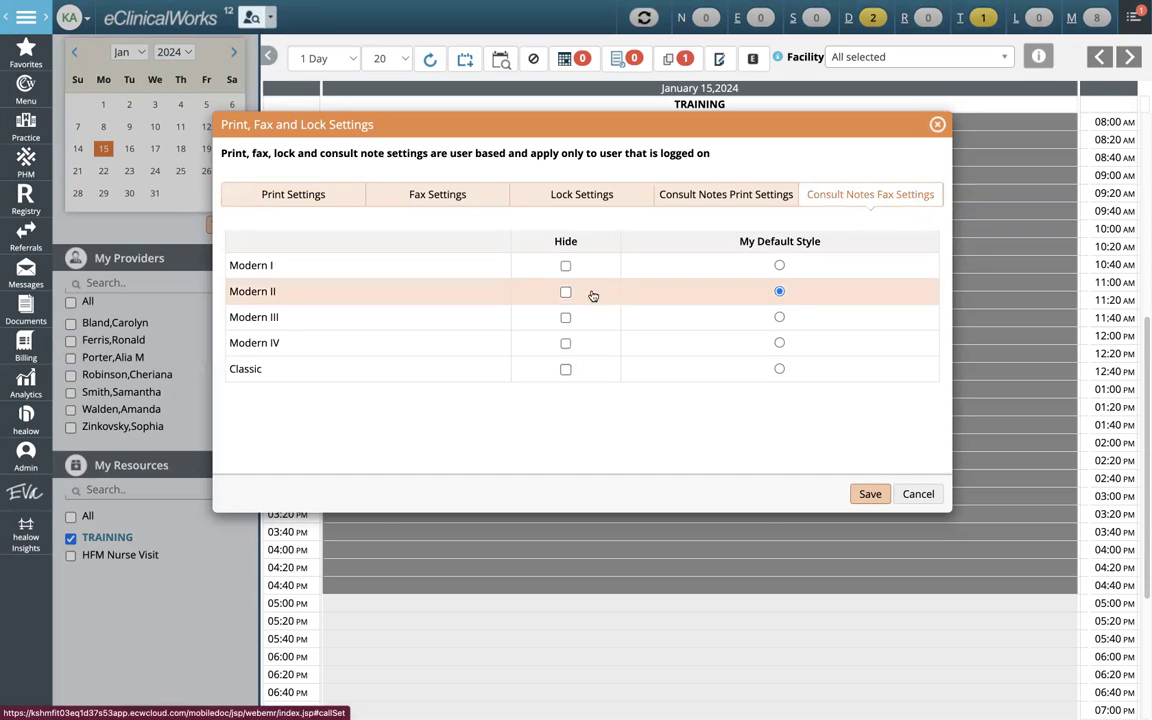
pyautogui.click(566, 267)
pyautogui.click(565, 319)
pyautogui.click(566, 344)
pyautogui.click(566, 370)
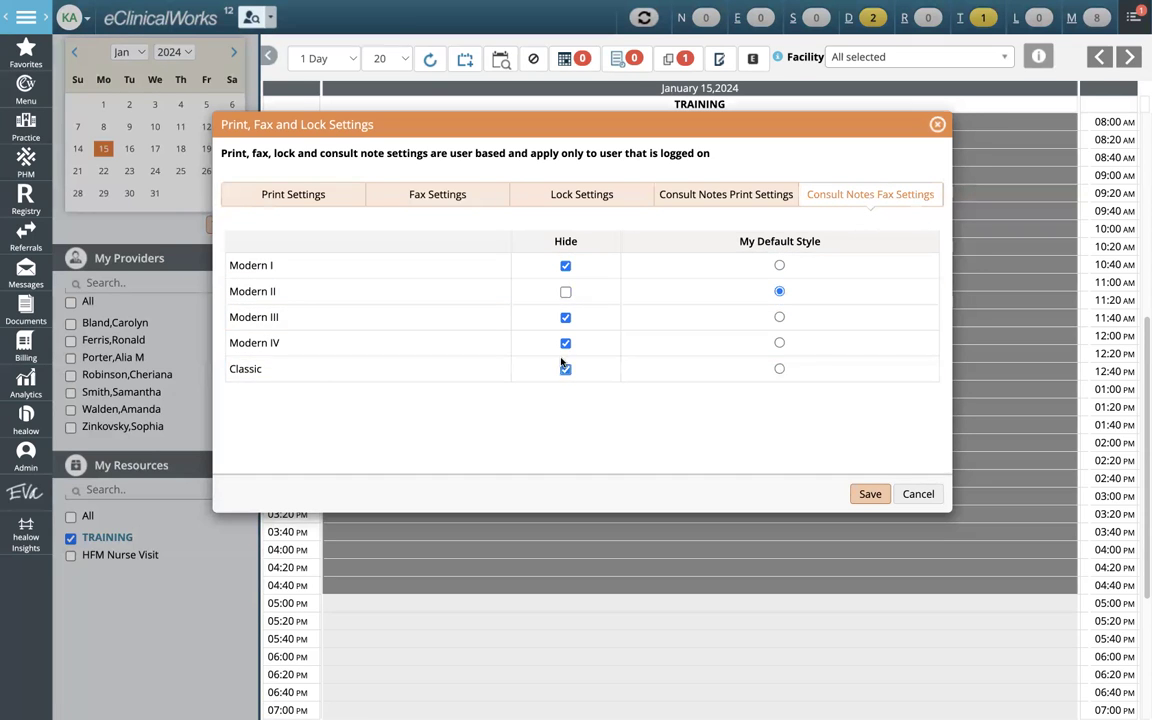
pyautogui.click(580, 193)
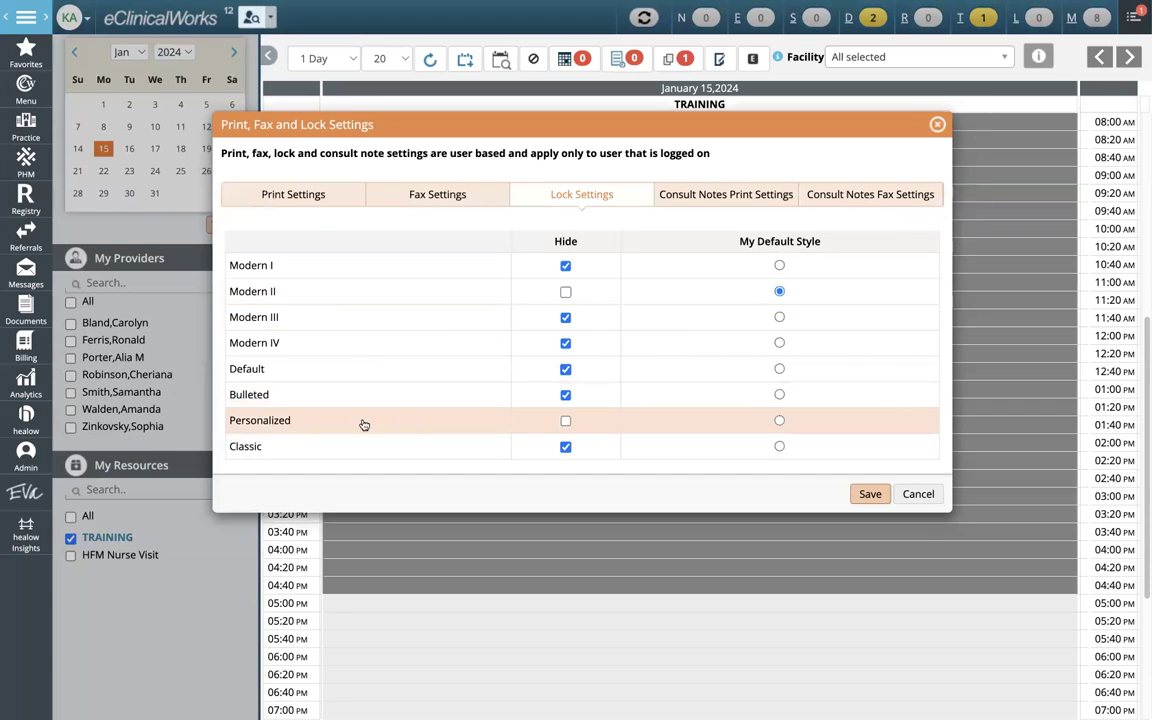
pyautogui.click(326, 199)
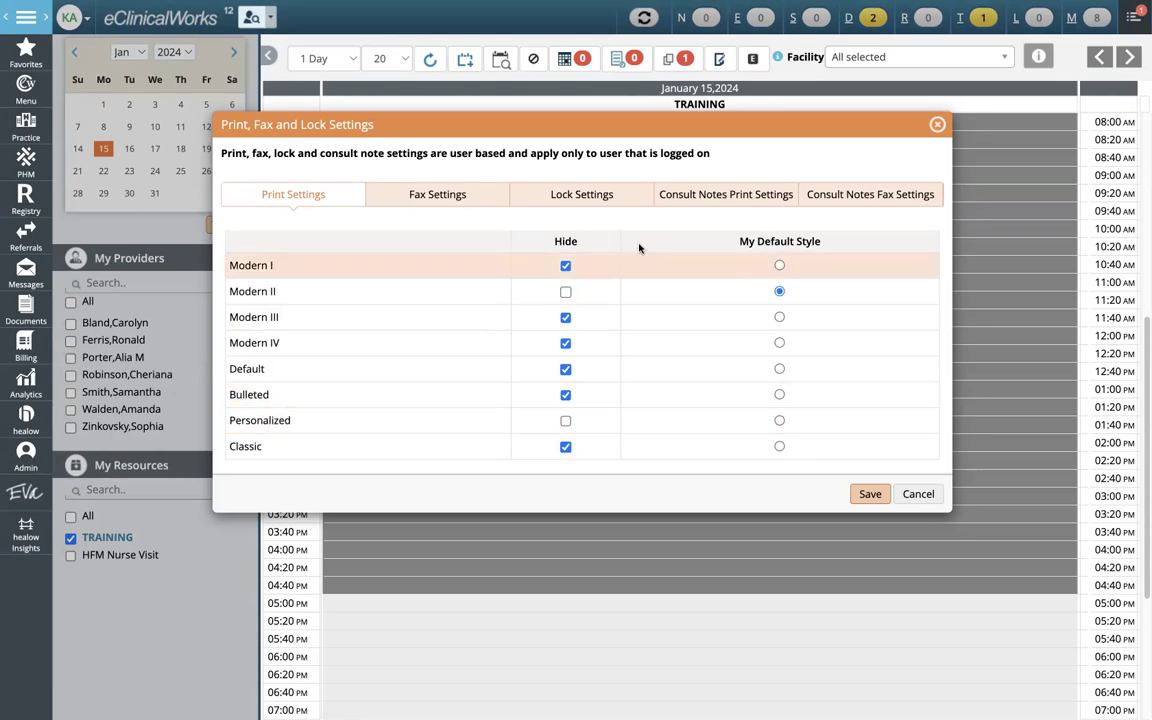
# - Save the print, fax and lock settings and dismiss the login-again notice
pyautogui.click(869, 496)
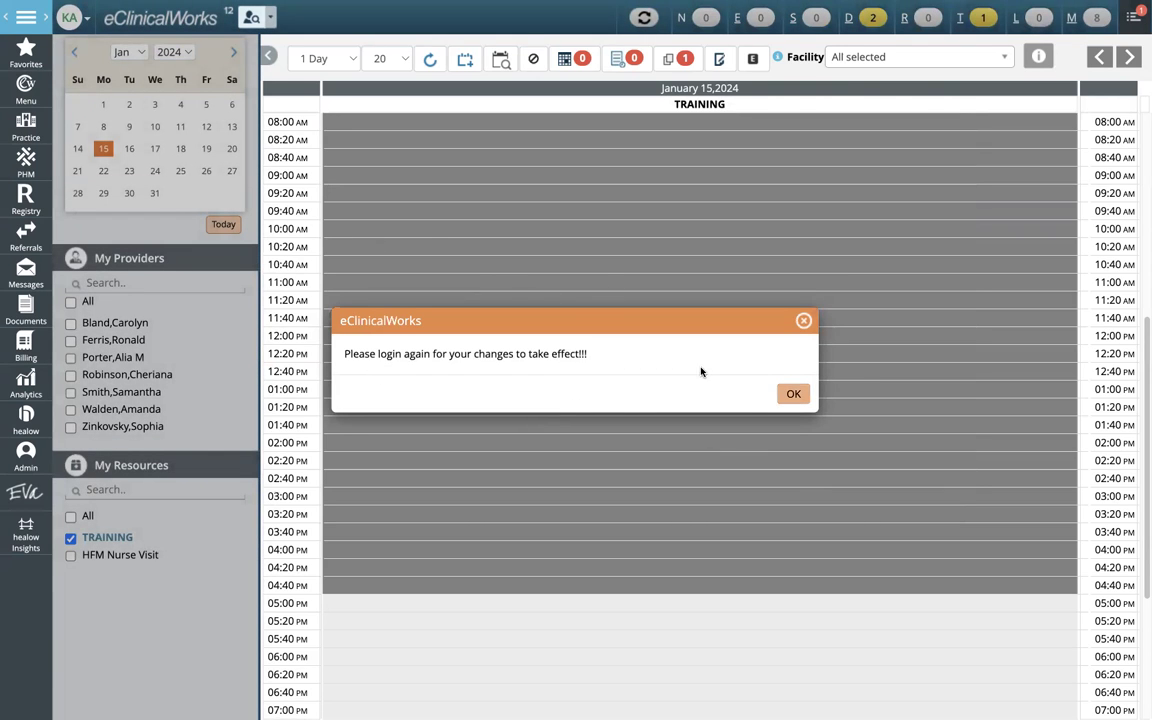
pyautogui.click(793, 394)
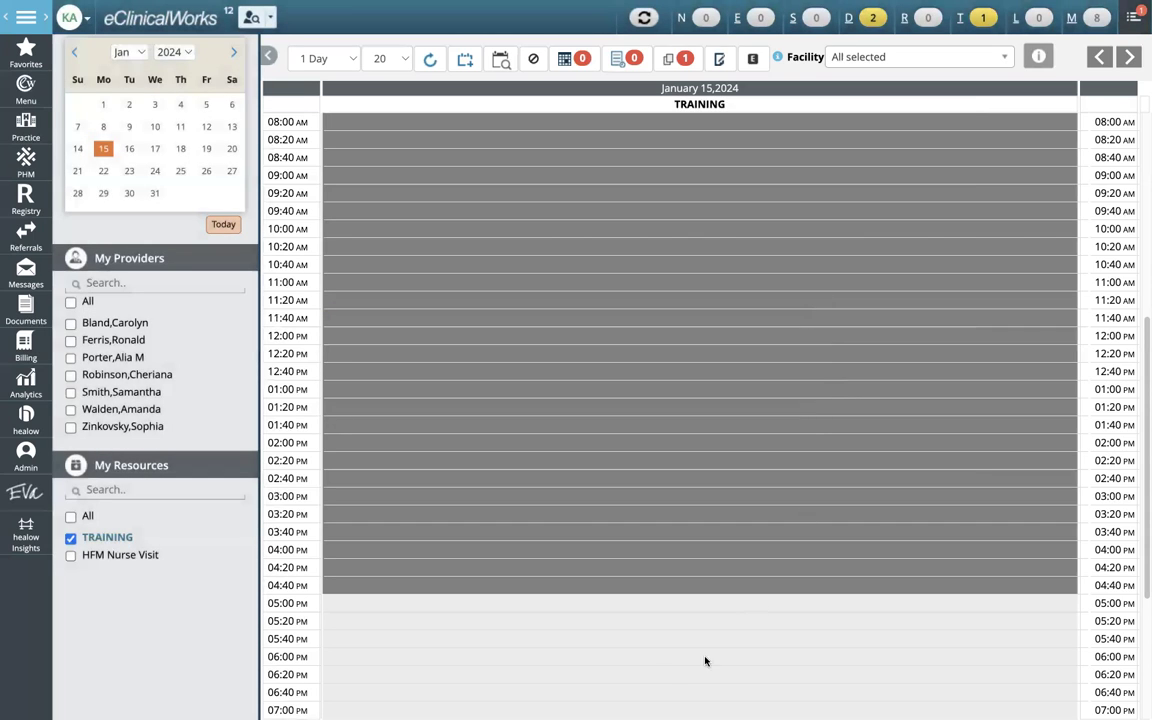